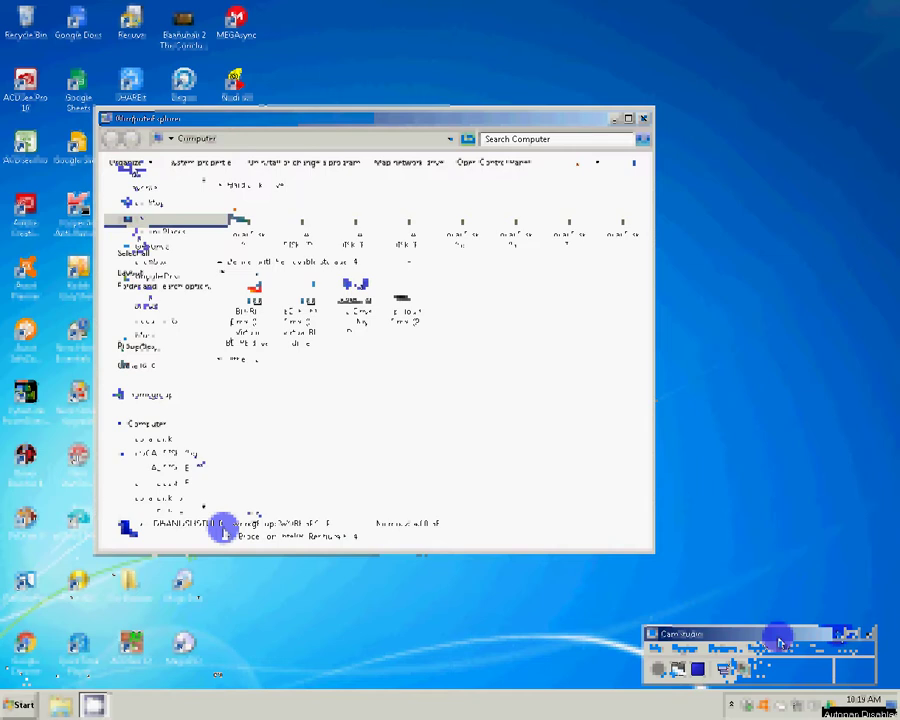
Open the folder view options and choose to show hidden files, folders, and drives.
left_click(151, 287)
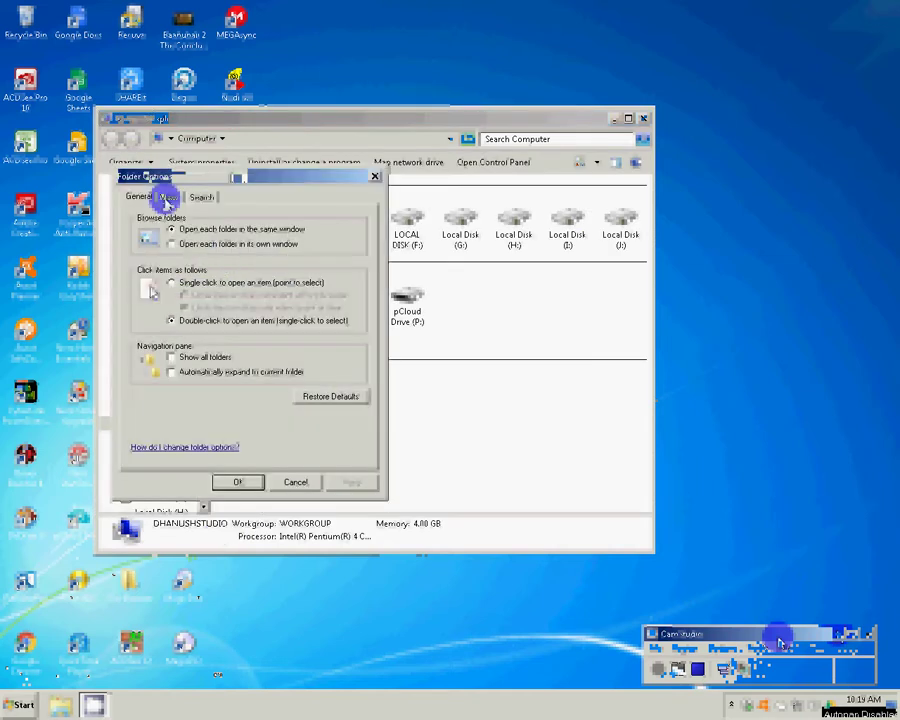
left_click(165, 195)
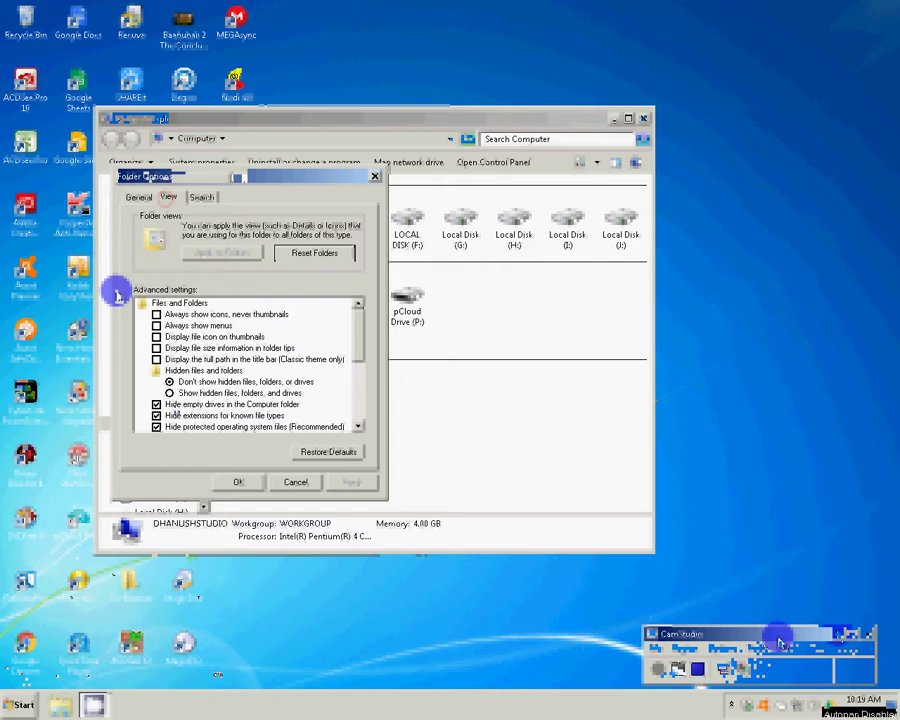
left_click(170, 393)
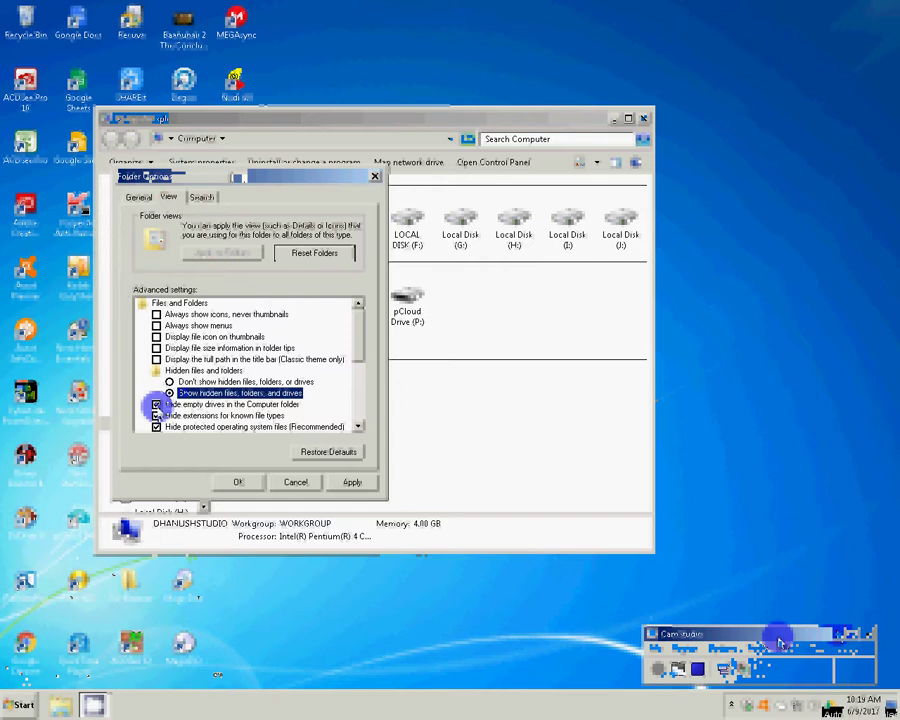
Stop hiding empty drives, known file extensions and protected operating system files, and apply the folder options.
left_click(157, 404)
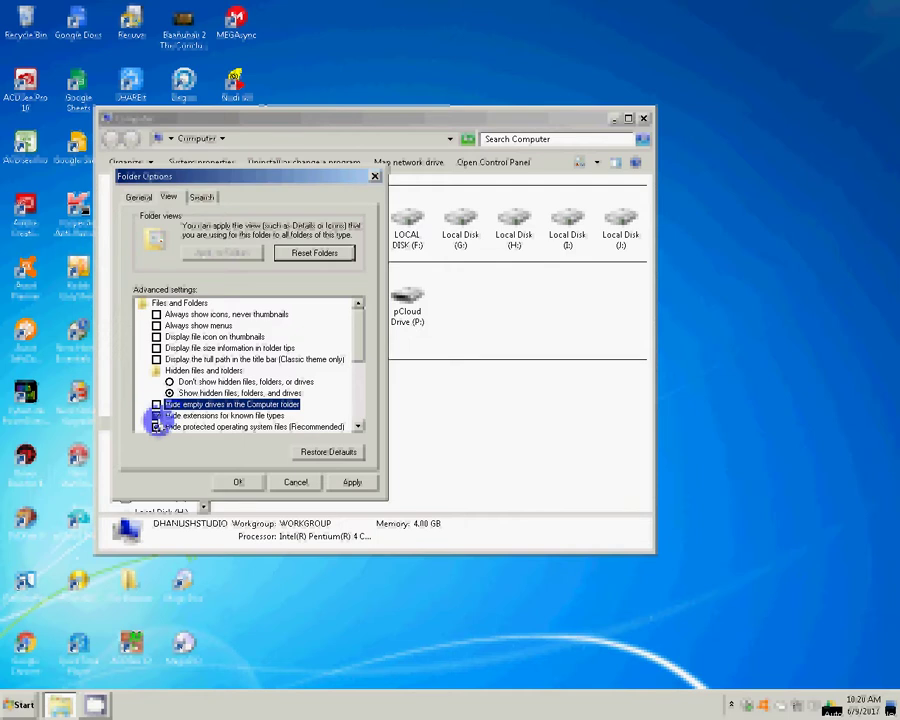
left_click(156, 415)
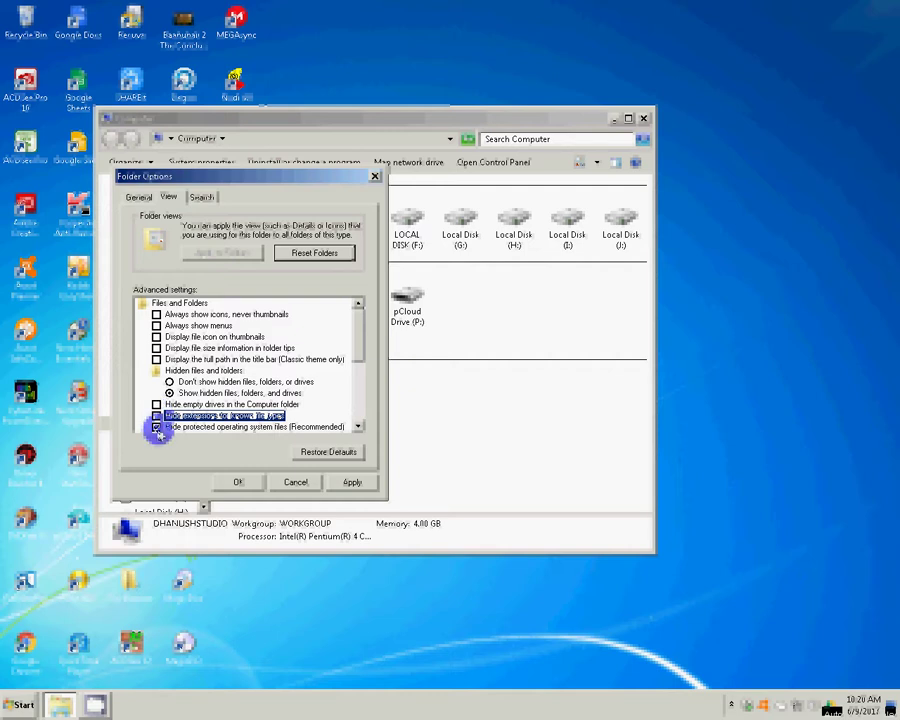
left_click(156, 427)
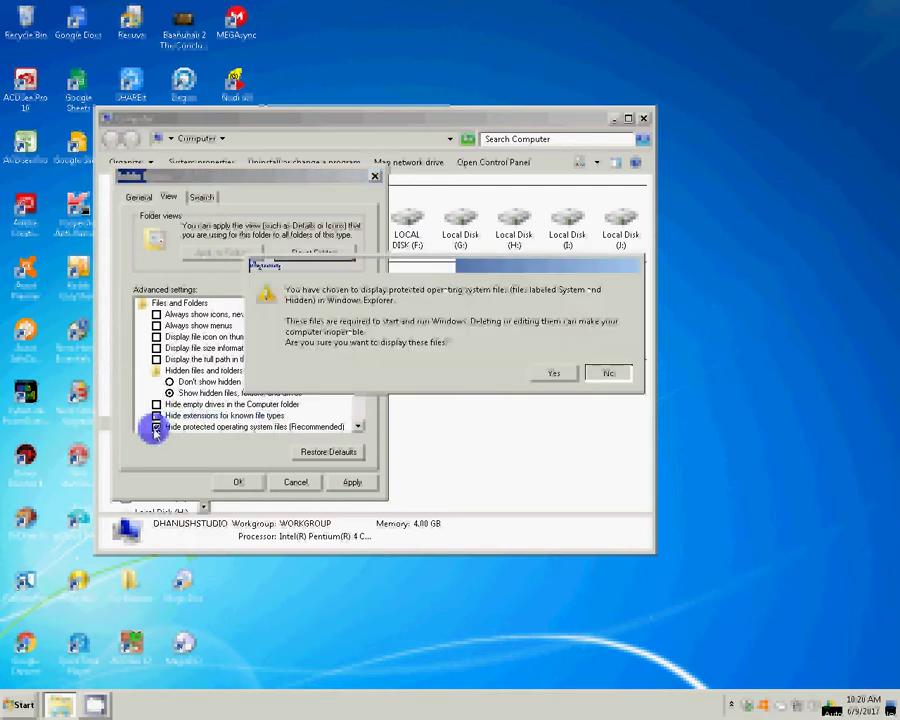
left_click(550, 374)
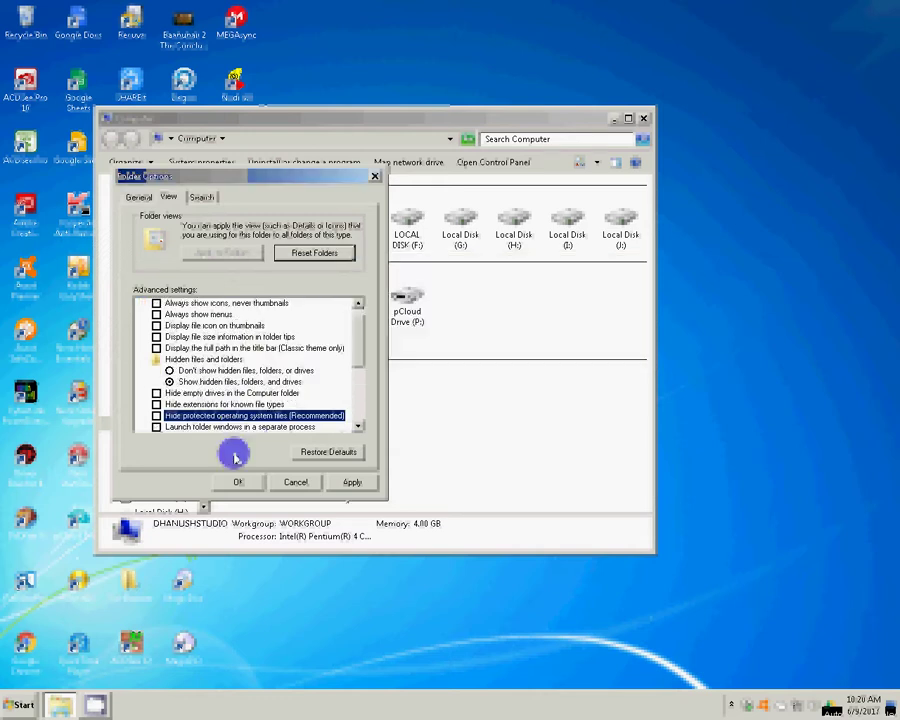
left_click(352, 484)
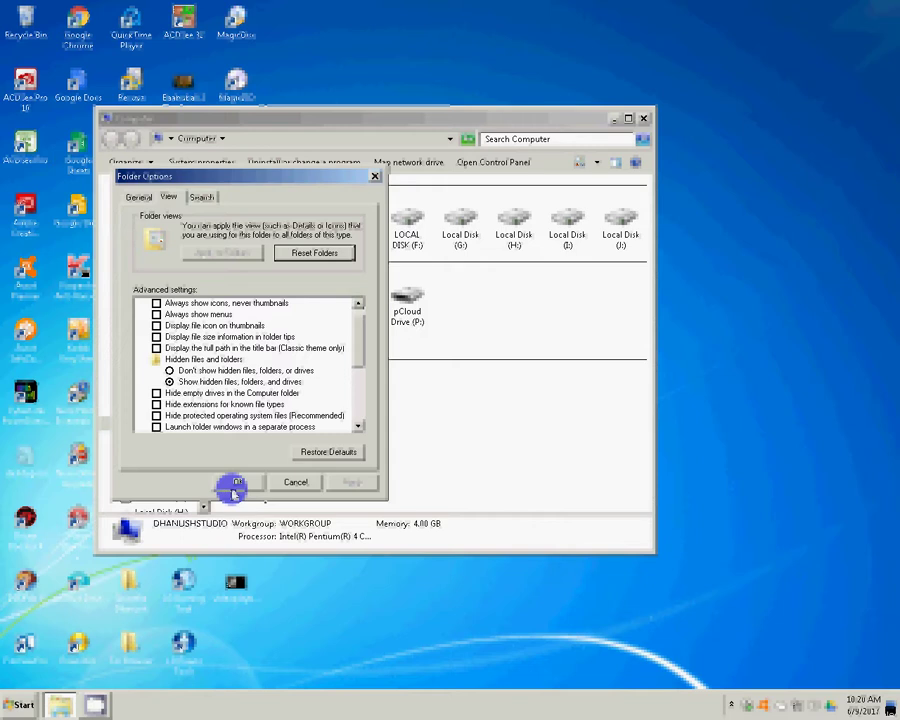
left_click(240, 483)
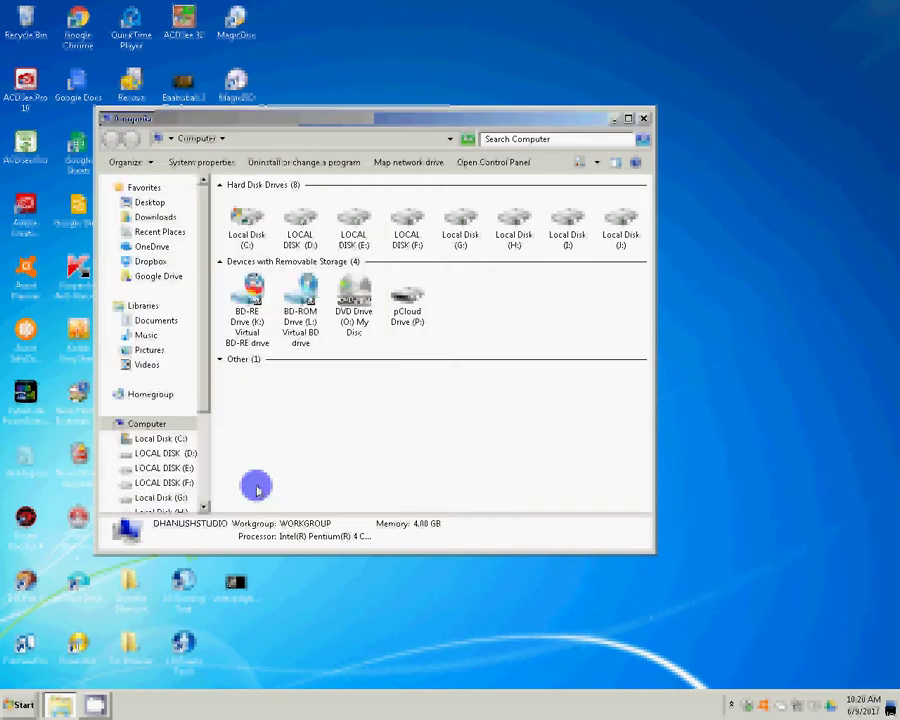
Open the Roaming folder inside the user profile's AppData folder on Local Disk (C:).
left_click(143, 440)
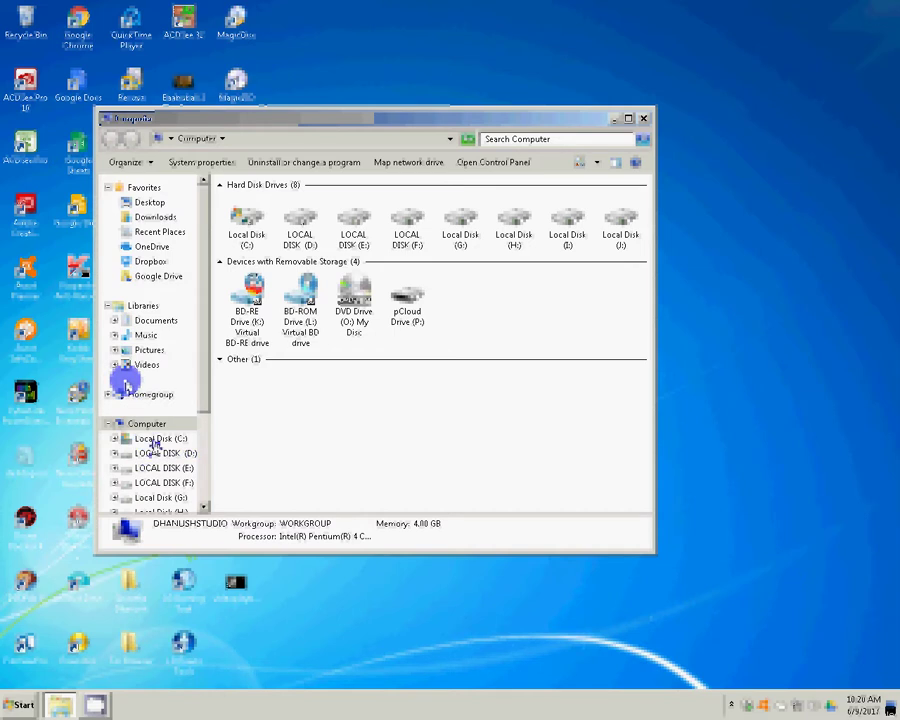
left_click(155, 439)
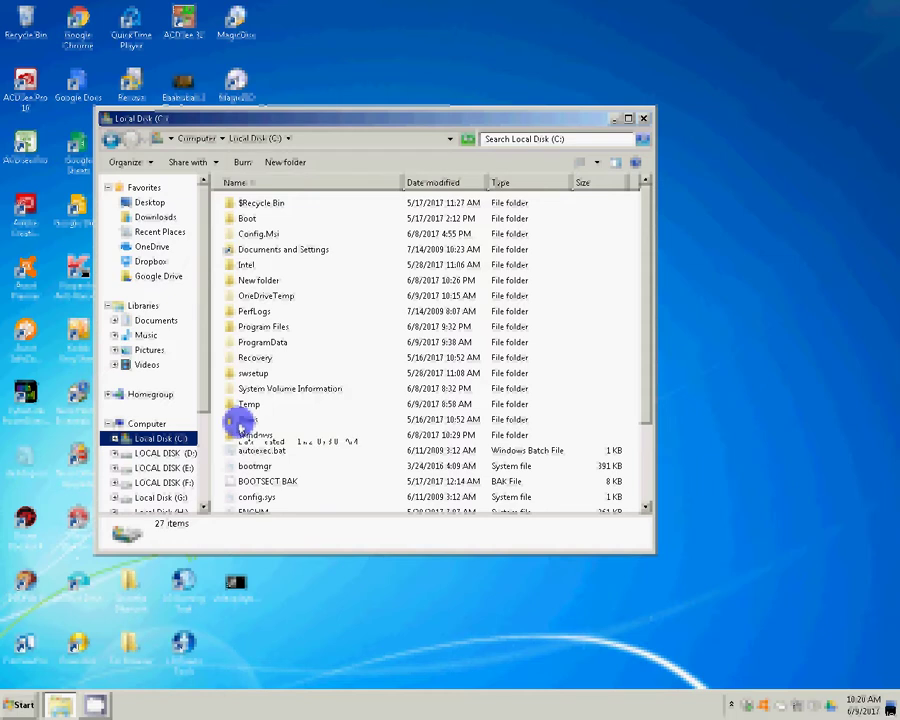
left_click(240, 423)
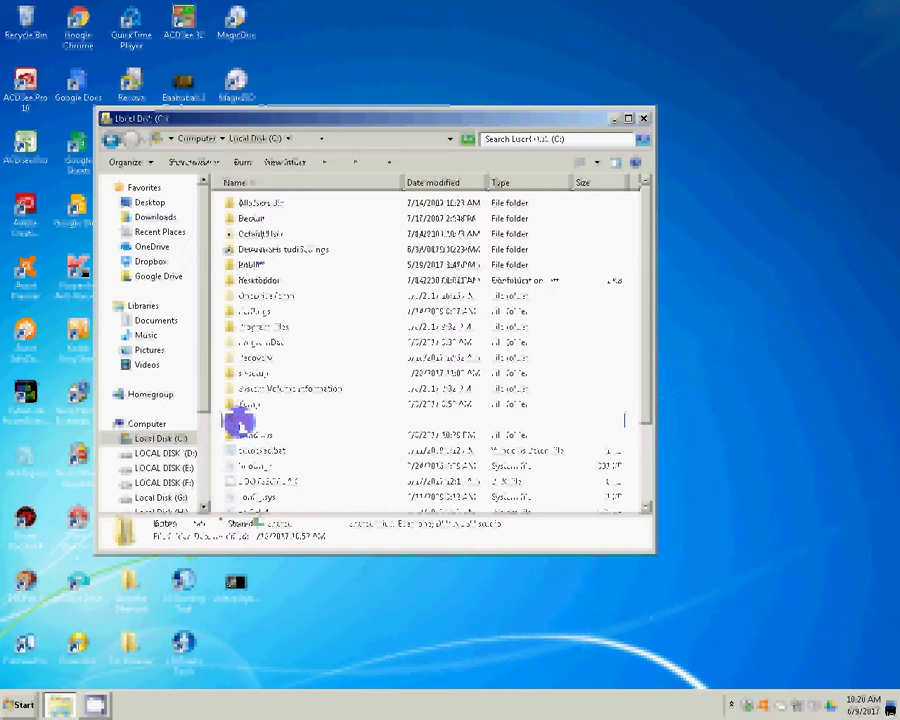
double_click(240, 423)
double_click(257, 250)
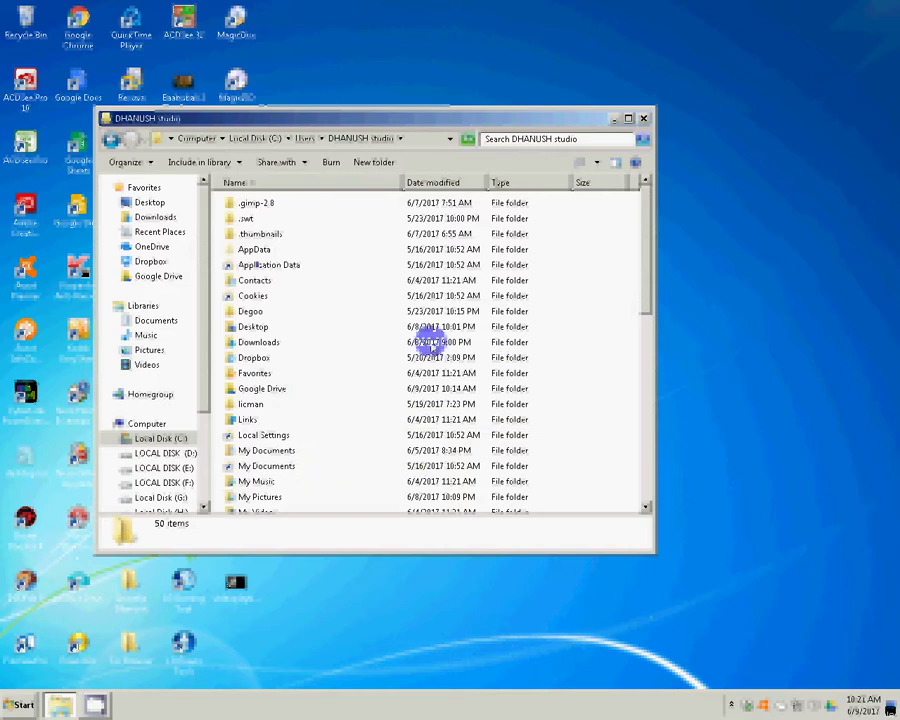
double_click(257, 249)
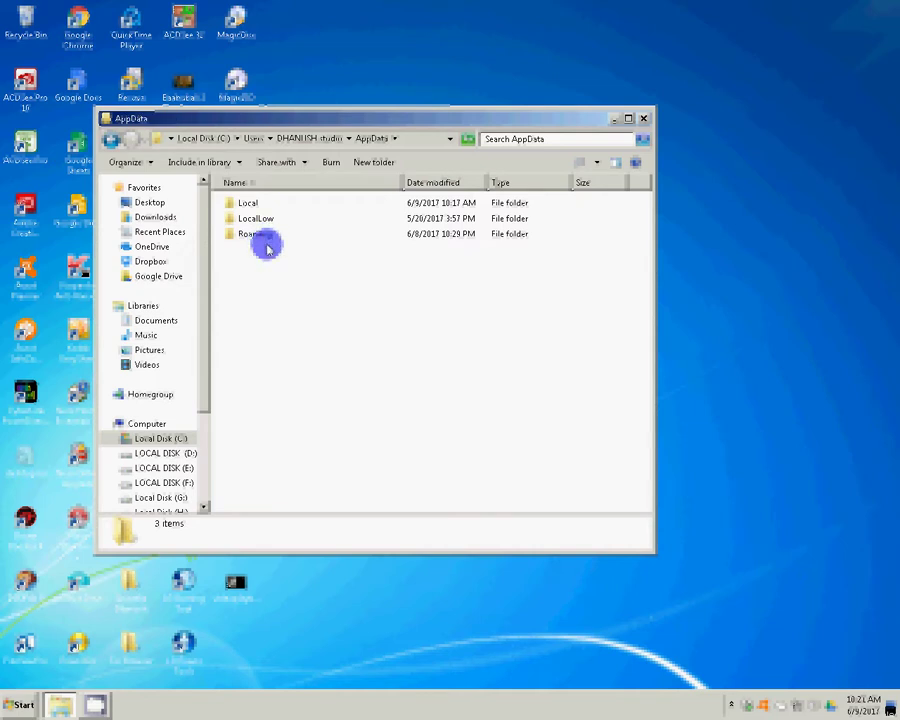
double_click(264, 240)
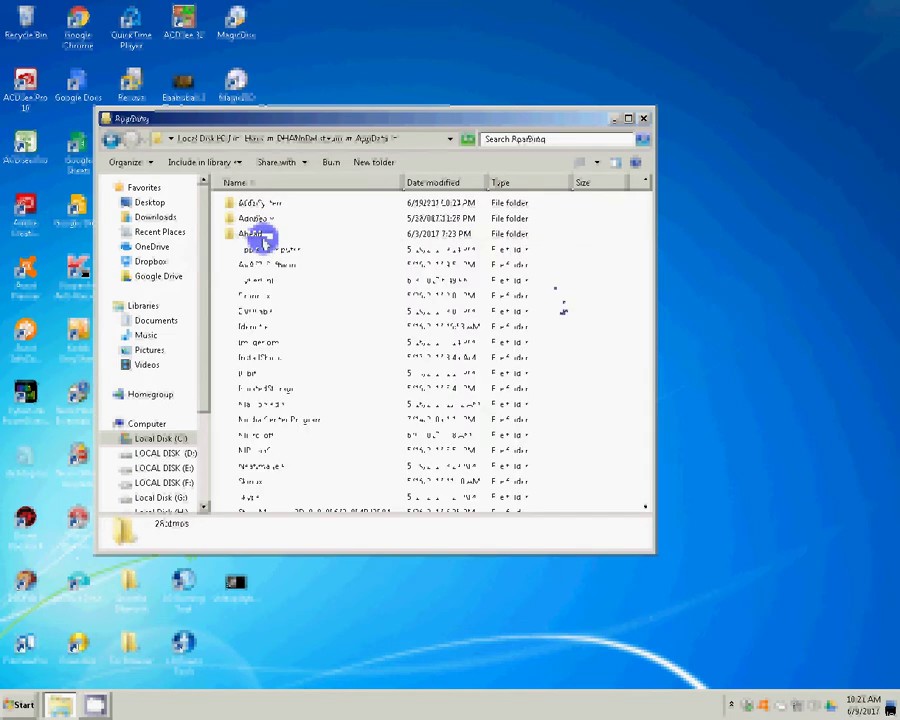
Permanently delete the StageManager folder with the long code in its name from the Roaming folder.
scroll(640, 292, "down", 5)
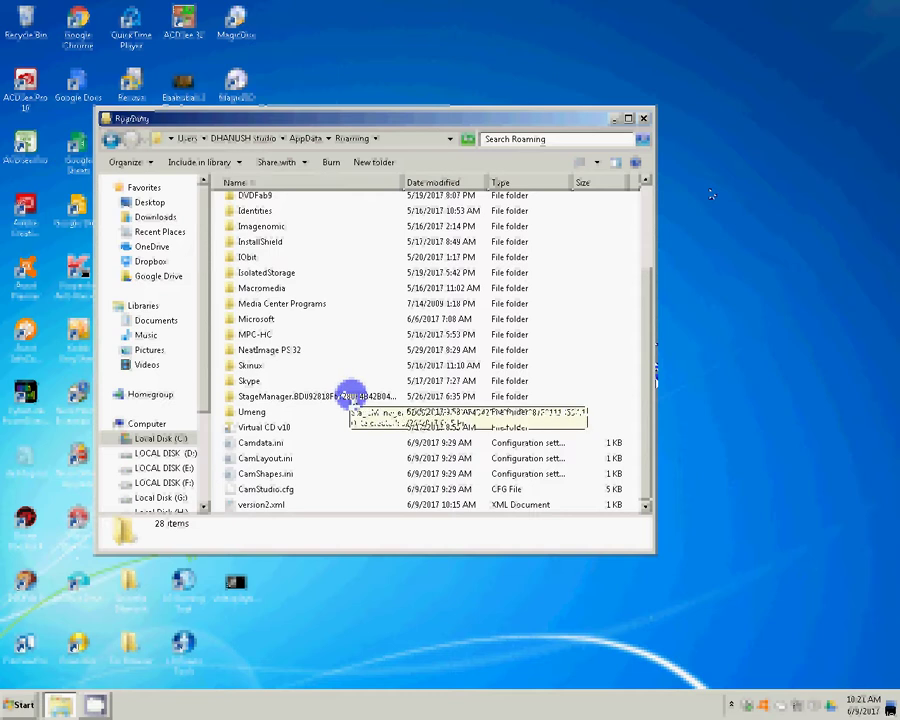
scroll(349, 396, "up", 2)
scroll(334, 402, "up", 1)
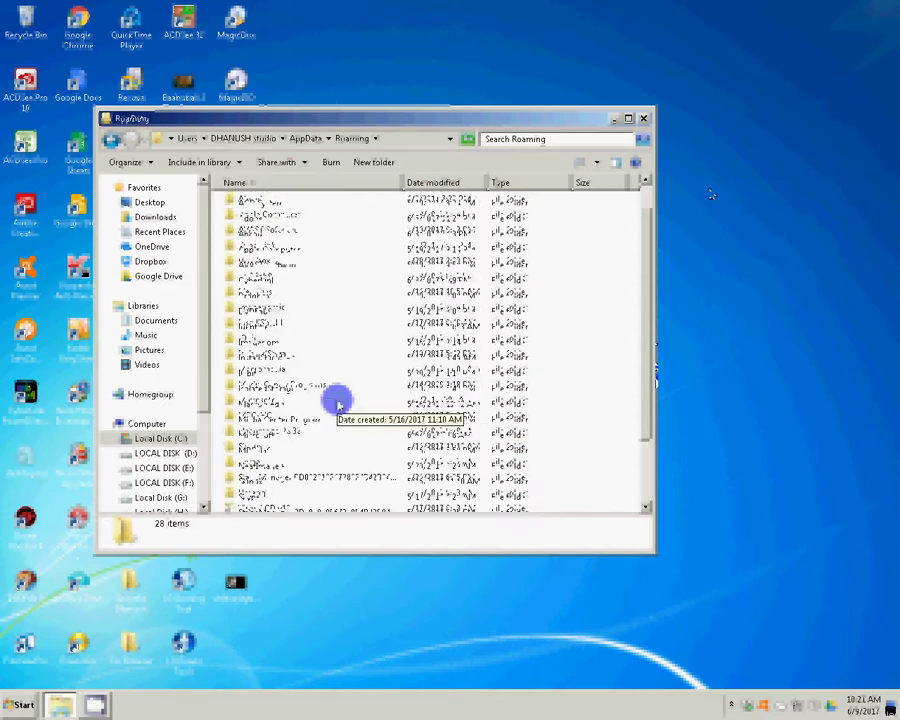
scroll(536, 418, "down", 3)
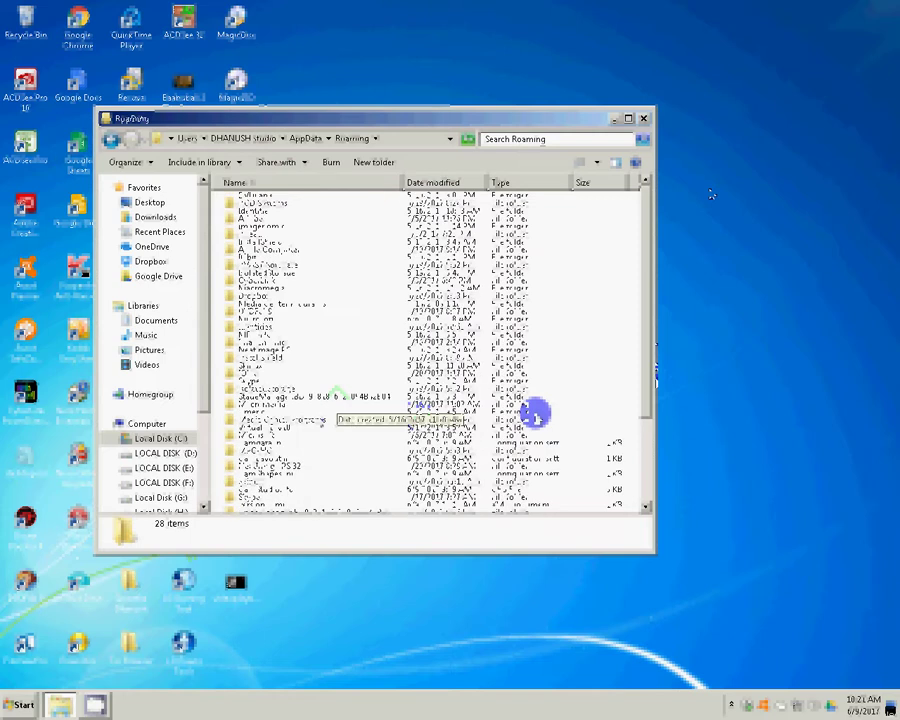
left_click(536, 408)
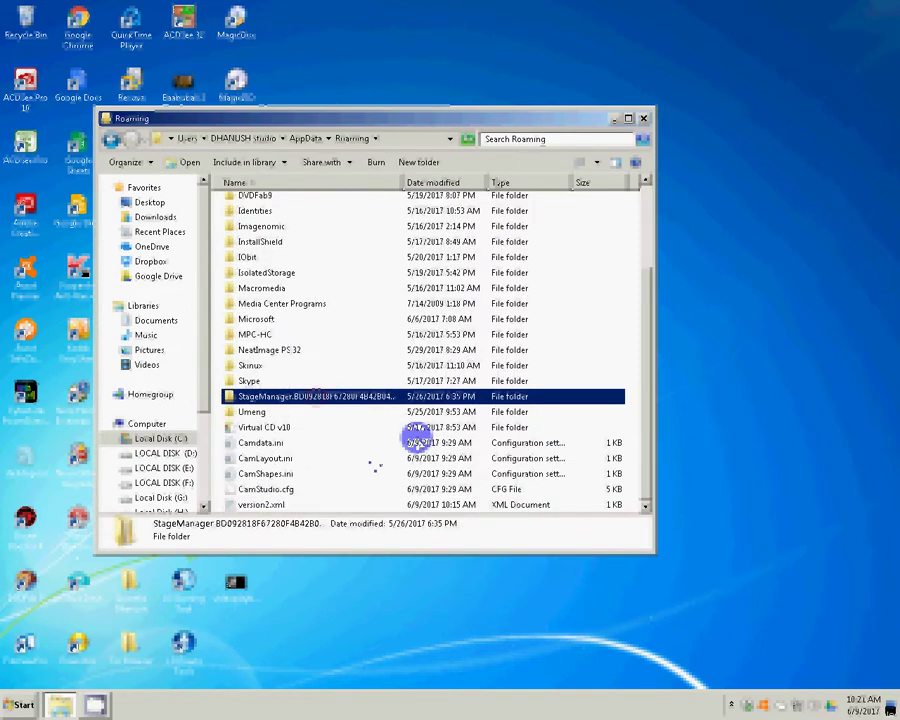
key("shift+Delete")
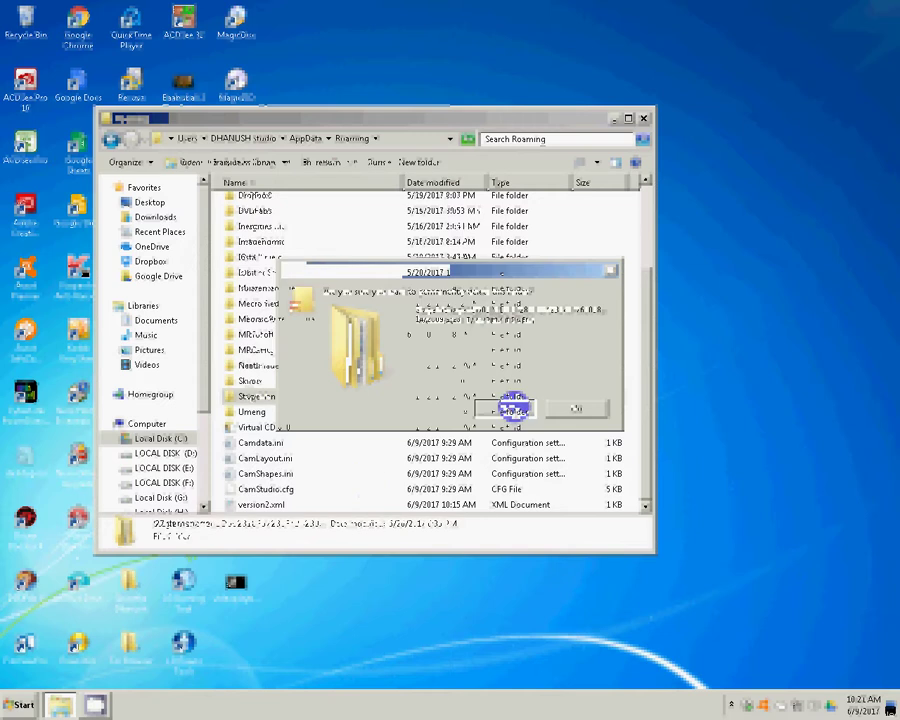
left_click(513, 409)
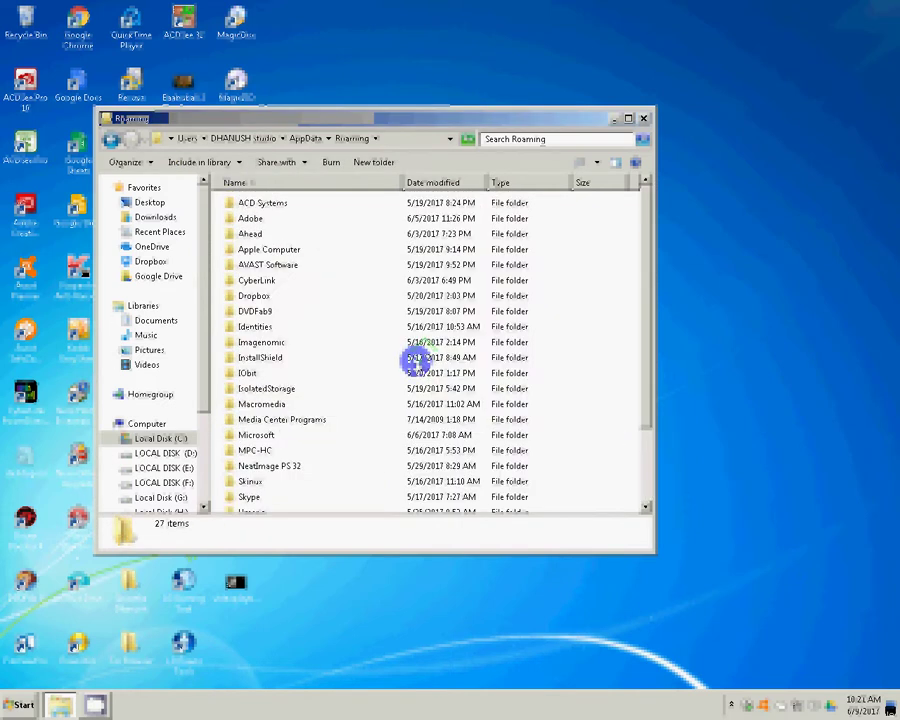
Examine the contents of AppData's LocalLow folder and its Adobe subfolder, and return to AppData.
left_click(111, 140)
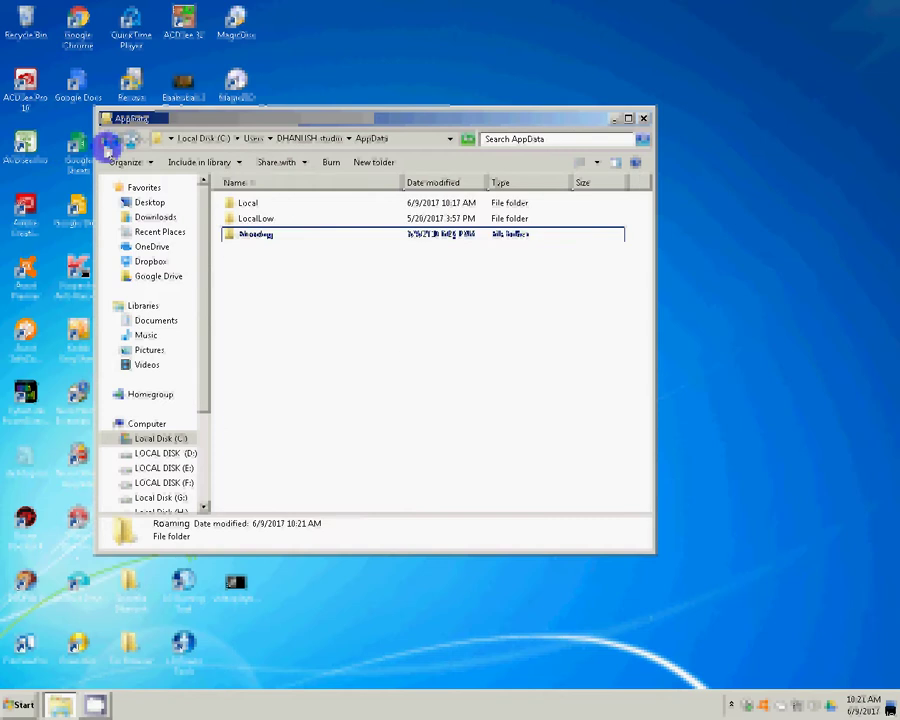
left_click(245, 220)
double_click(247, 220)
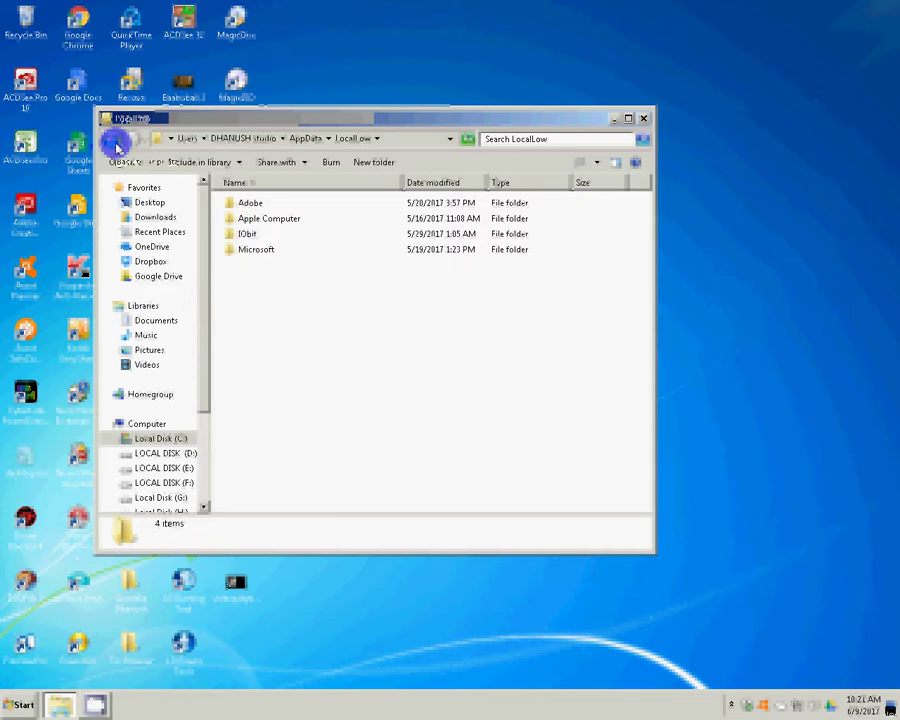
double_click(226, 204)
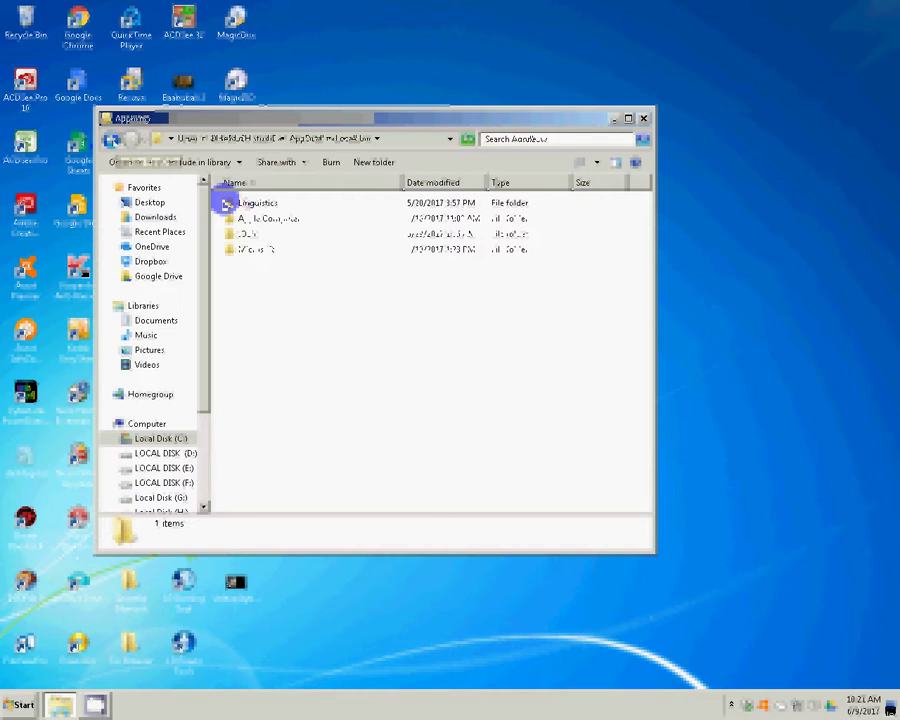
key("BackSpace")
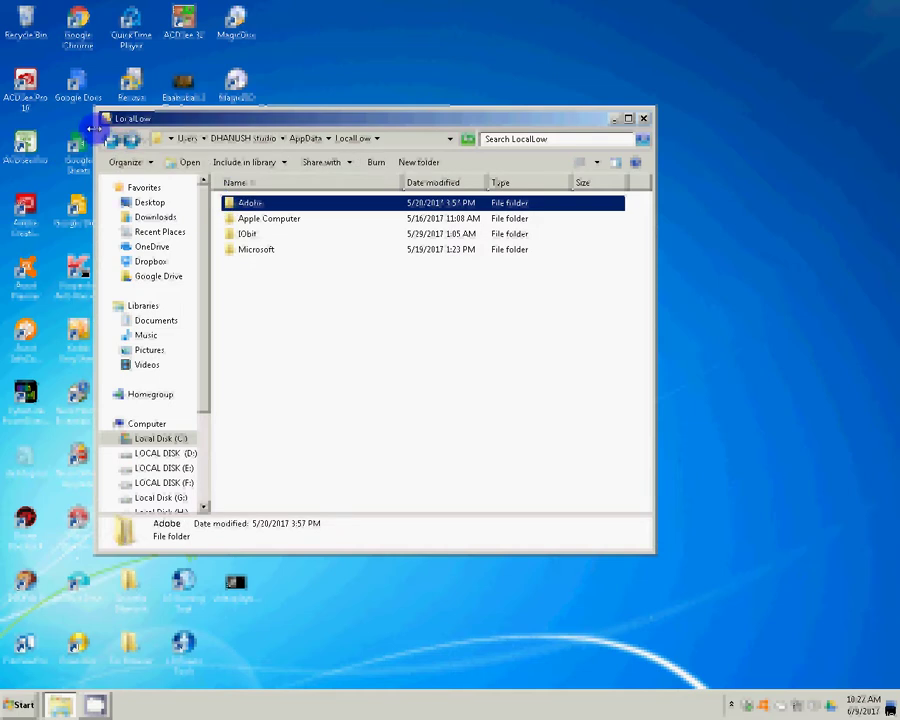
key("BackSpace")
Permanently delete the Application Data folder from AppData's Local folder.
key("Up")
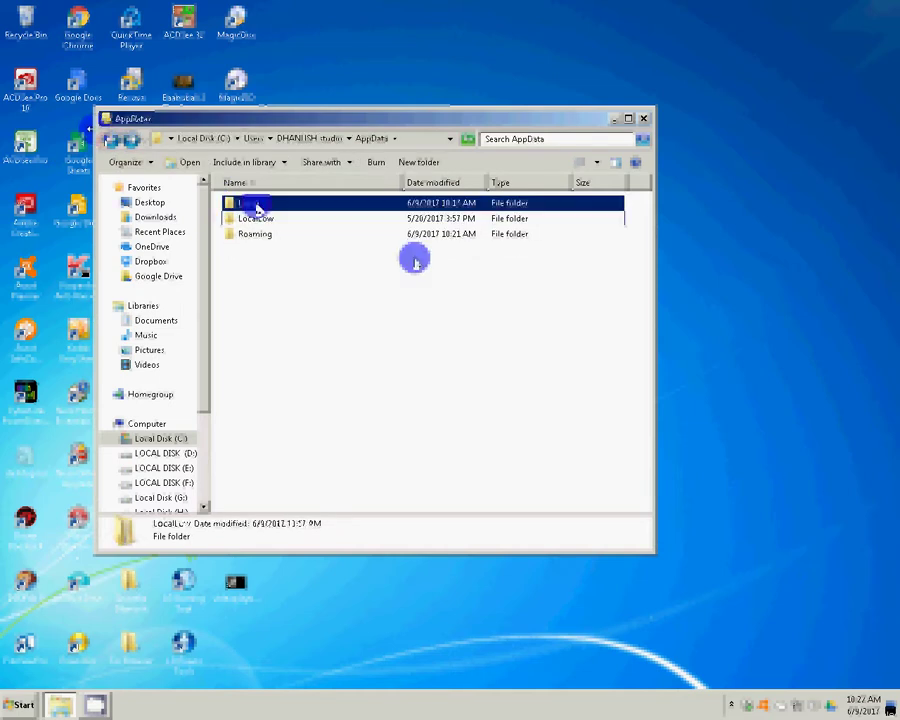
key("Return")
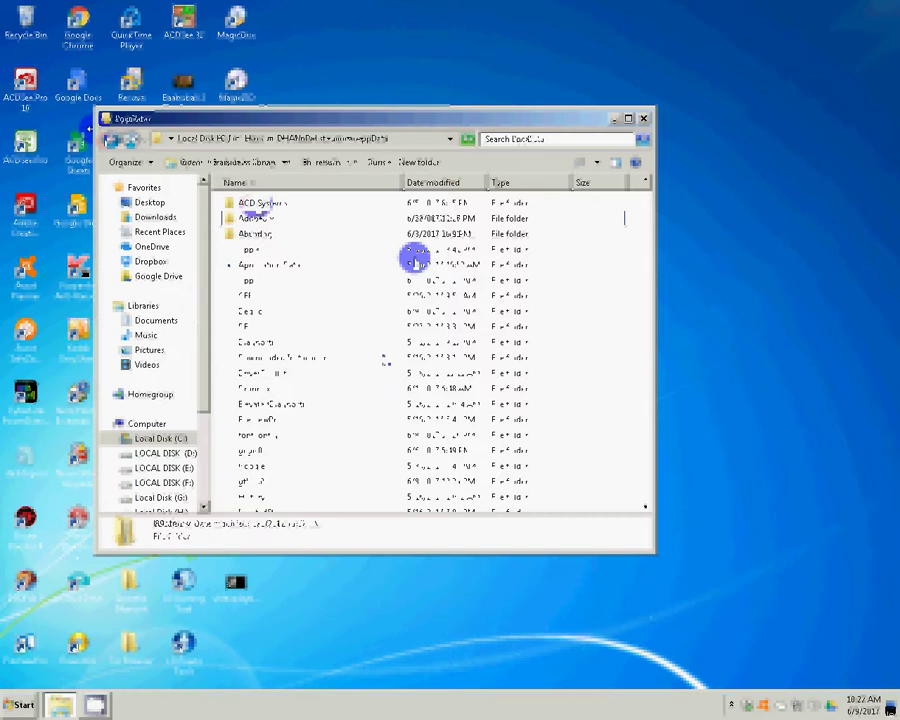
left_click(250, 266)
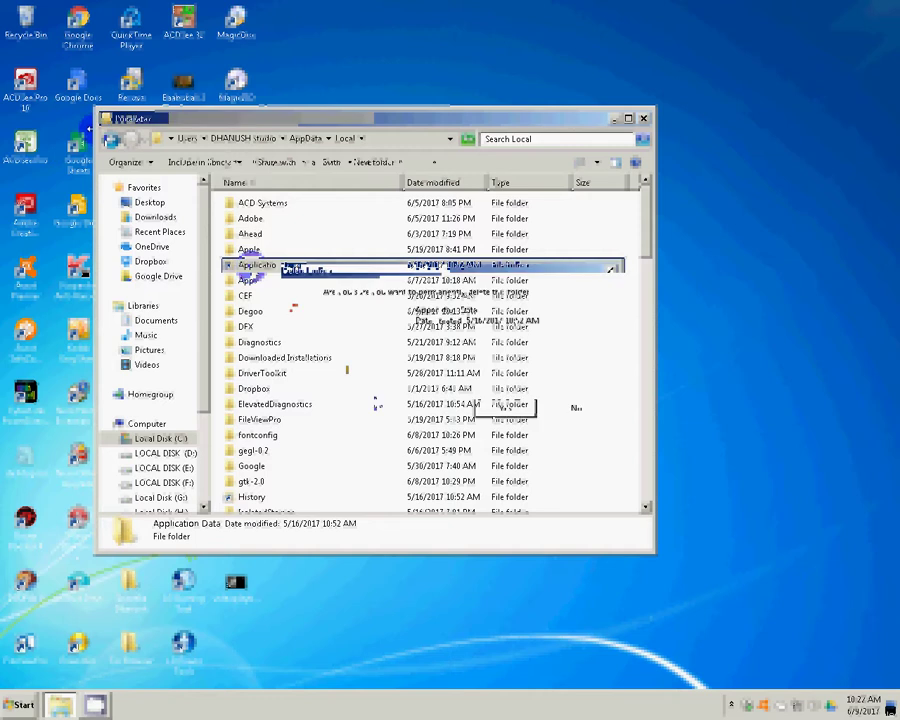
key("shift+Delete")
left_click(512, 412)
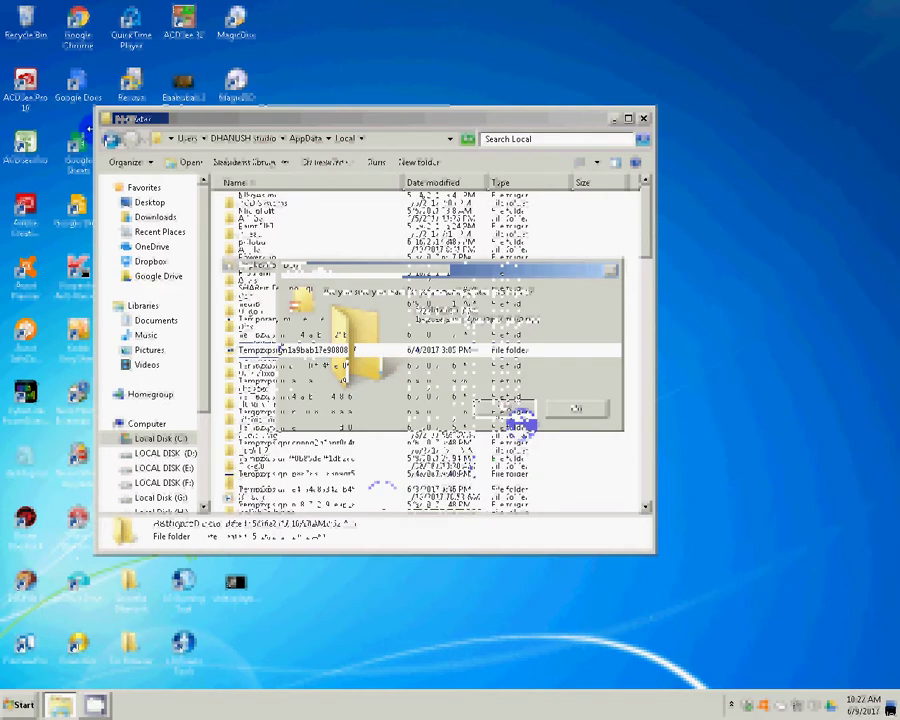
Select all the Tempzxpsign folders in the Local folder and delete them permanently.
left_click(276, 335)
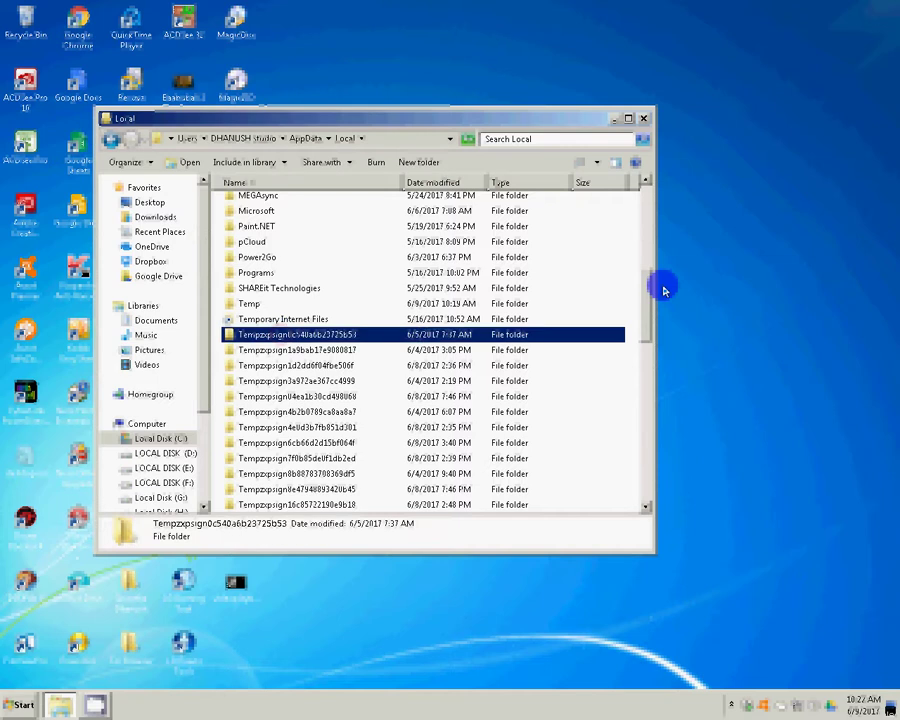
scroll(663, 290, "down", 4)
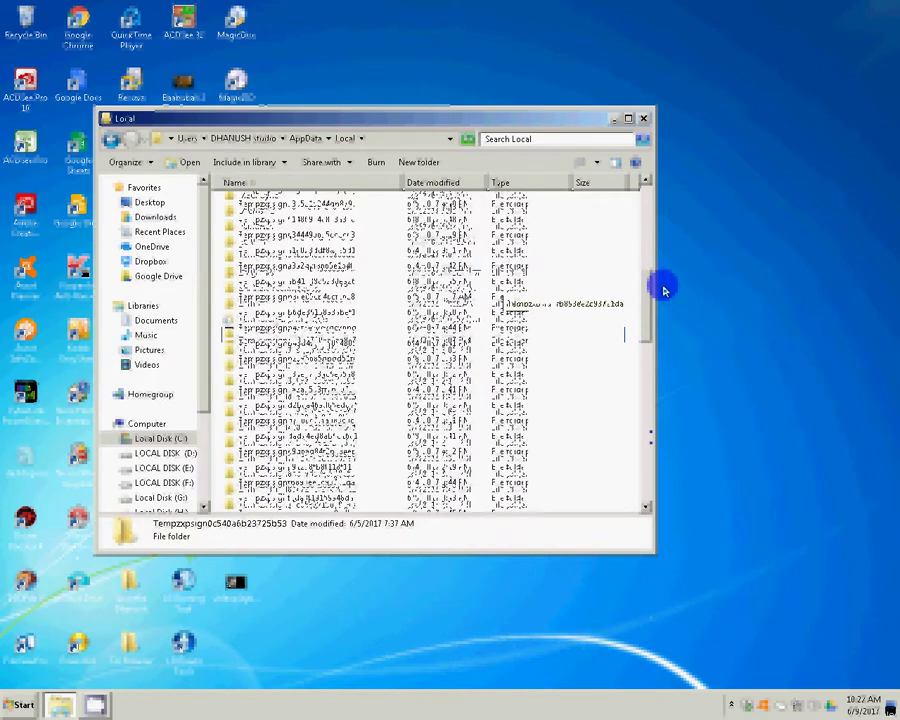
scroll(663, 287, "down", 3)
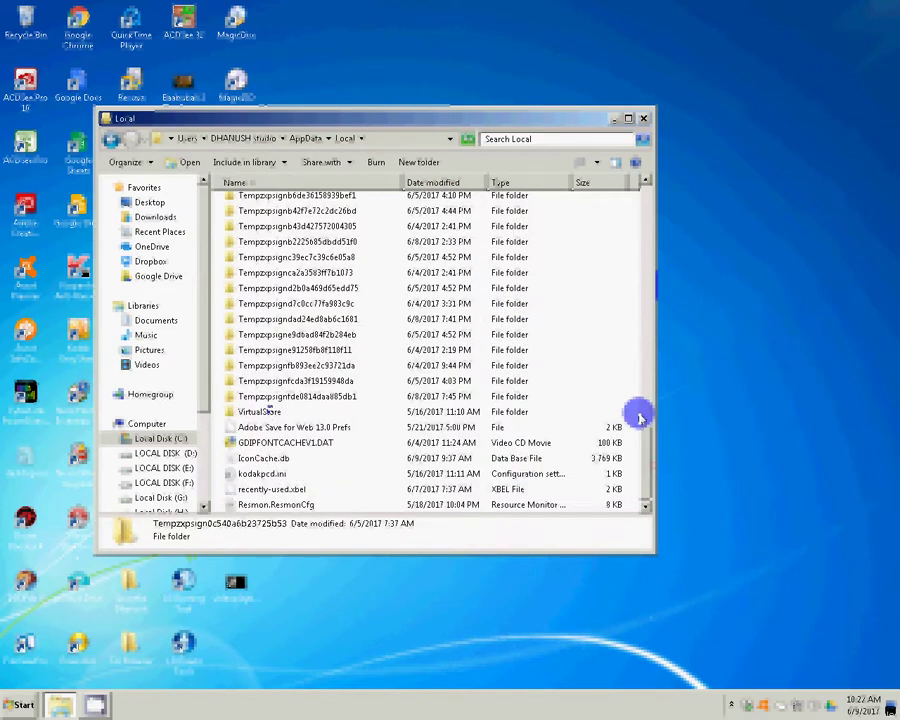
left_click(270, 396, "shift")
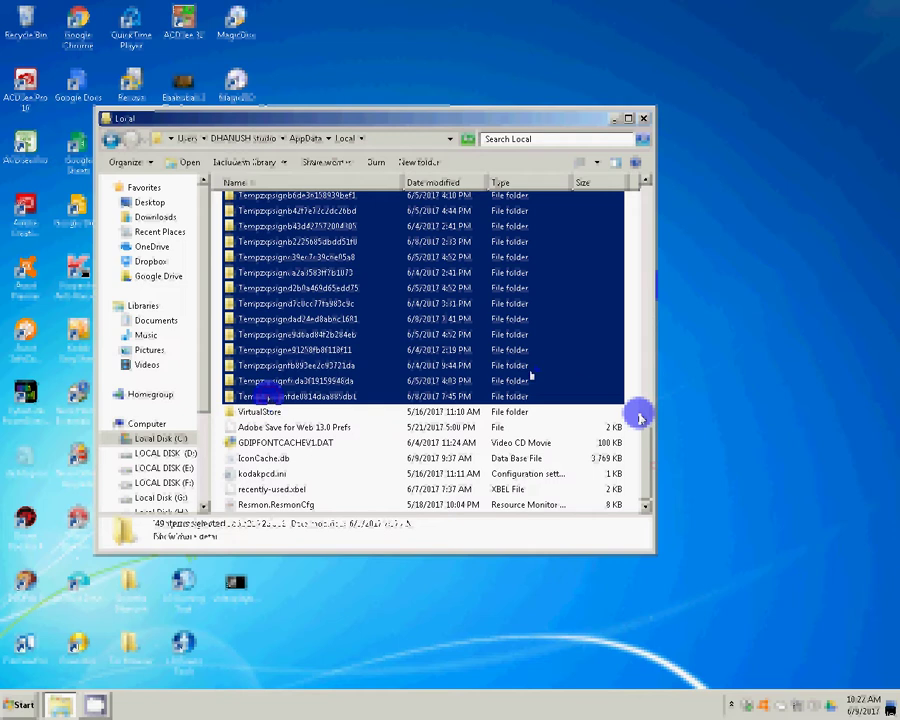
key("shift+Delete")
key("Escape")
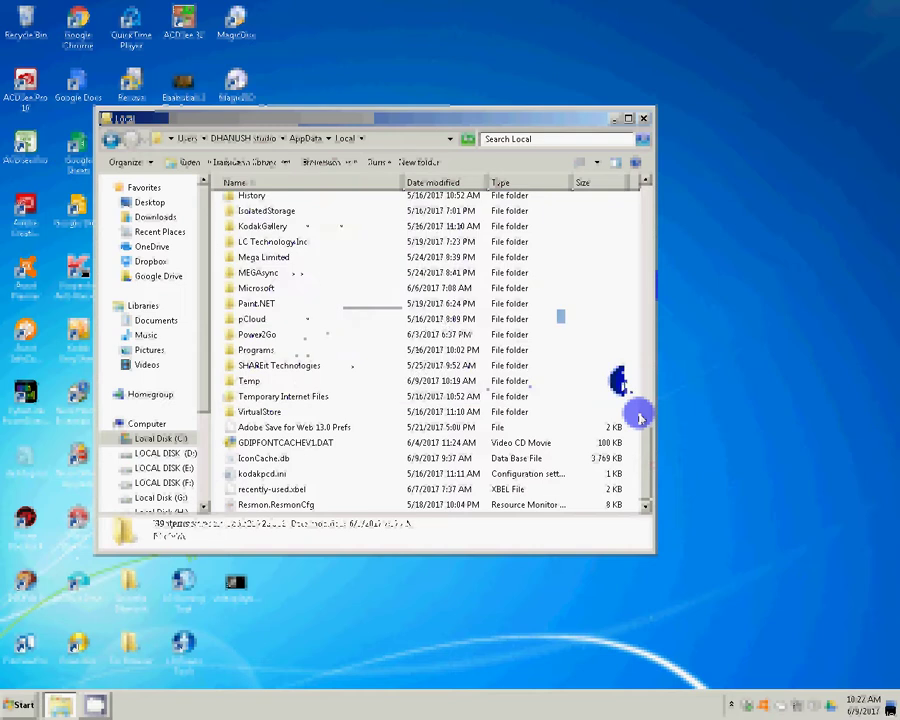
scroll(408, 311, "up", 4)
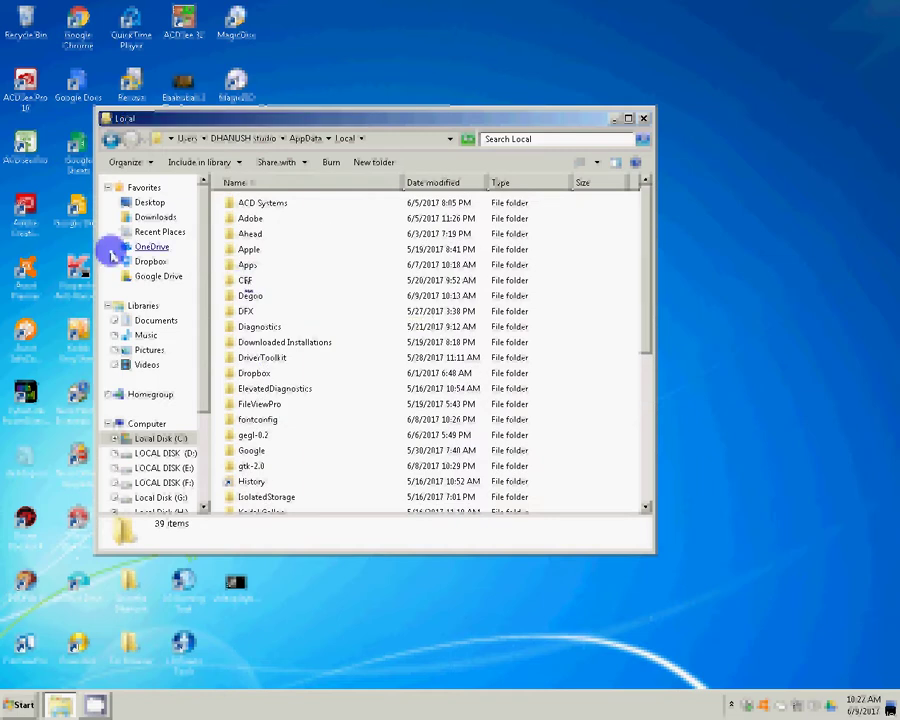
Look inside the CEF folder in Local, return to AppData and close the window.
left_click(247, 283)
key("Delete")
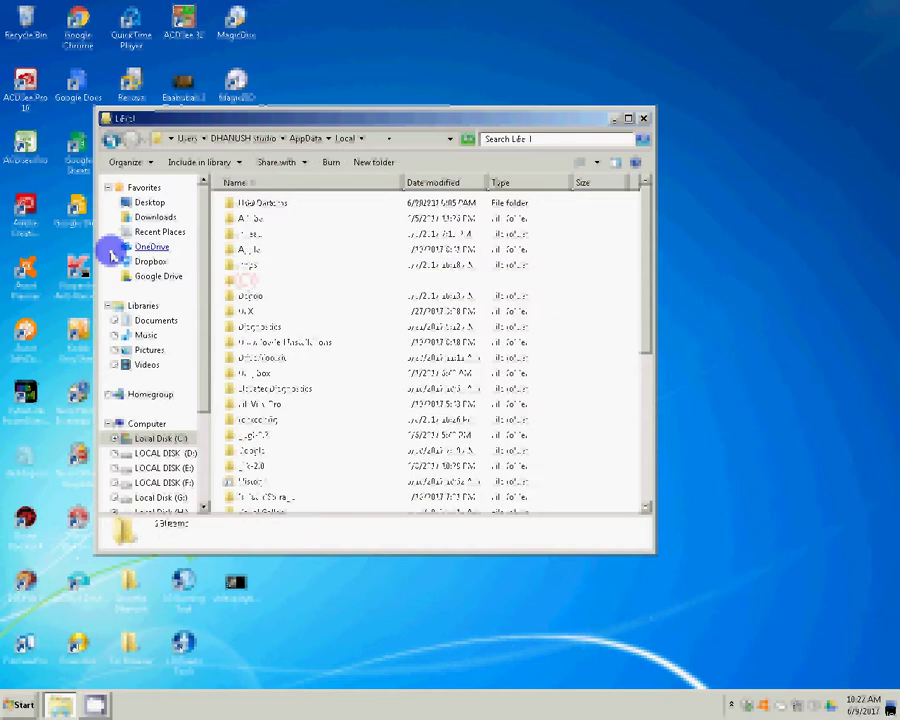
key("BackSpace")
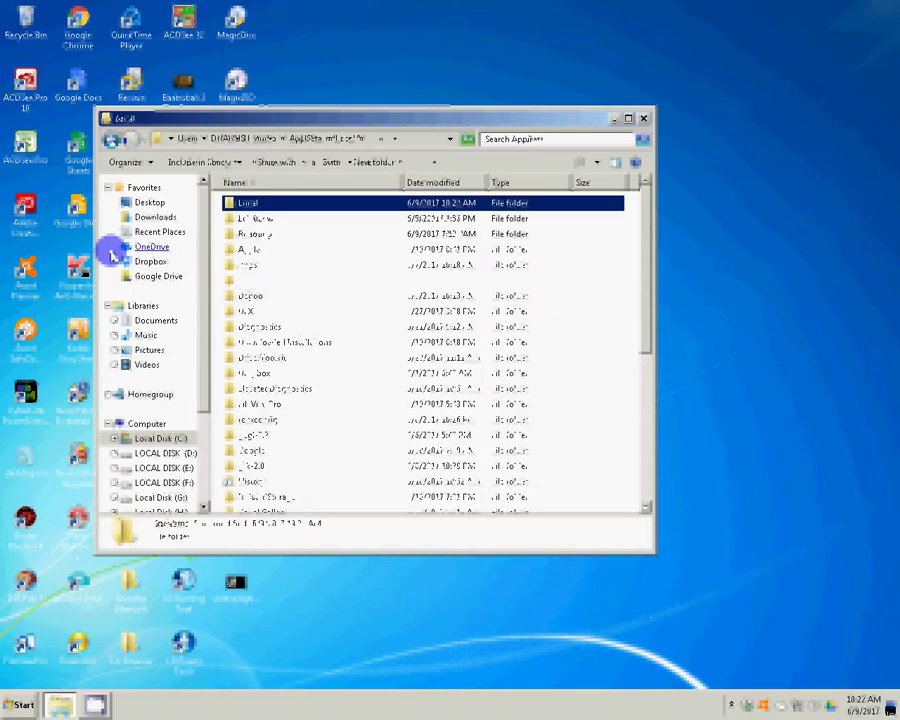
left_click(643, 118)
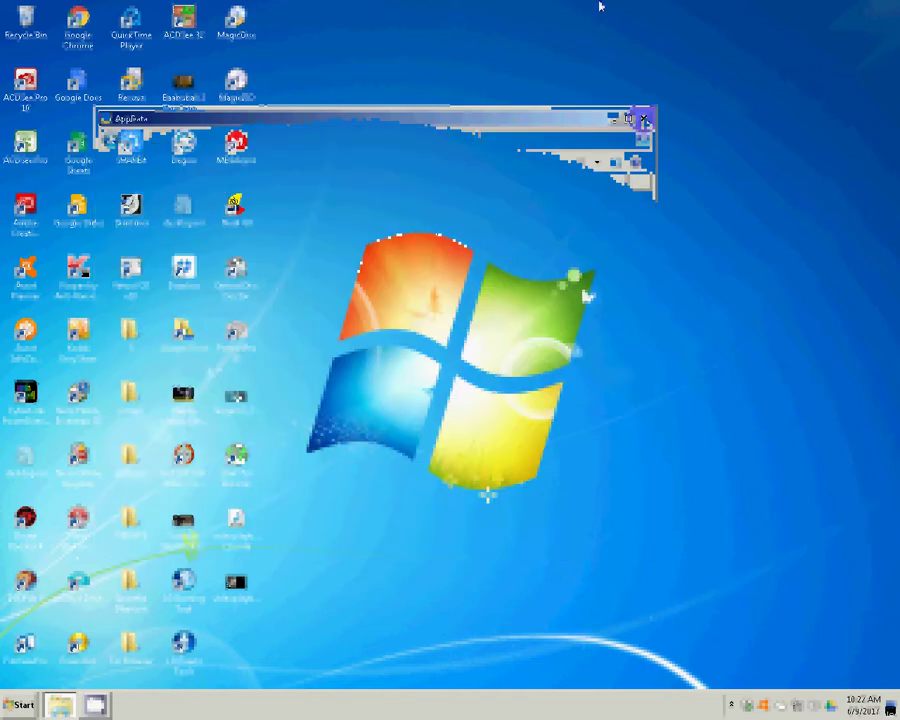
Open the Prefetch folder by running the command prefetch, granting permanent access to the folder.
key("super")
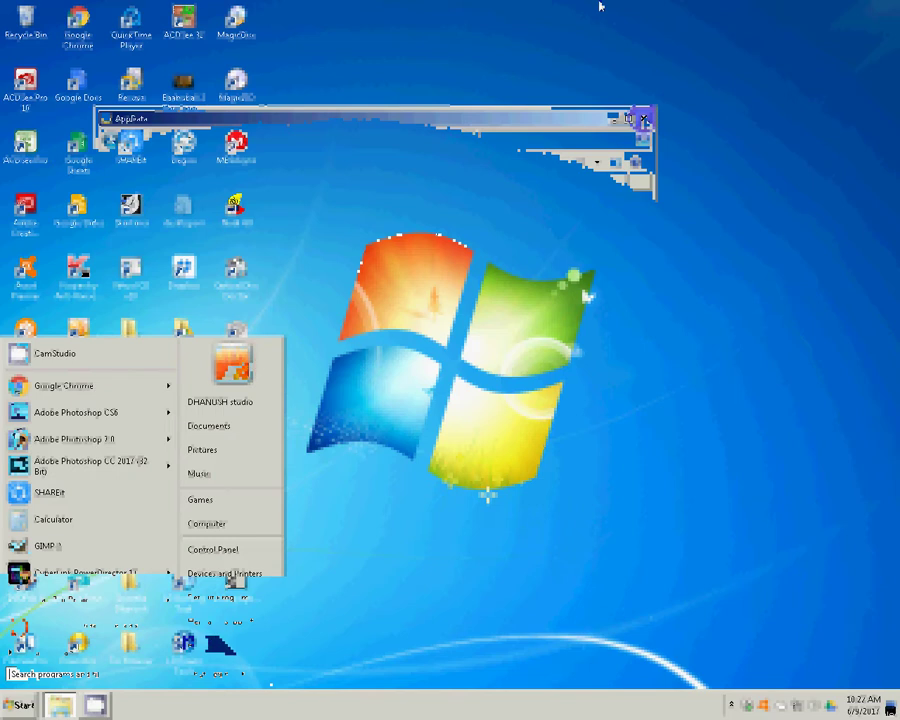
key("super+r")
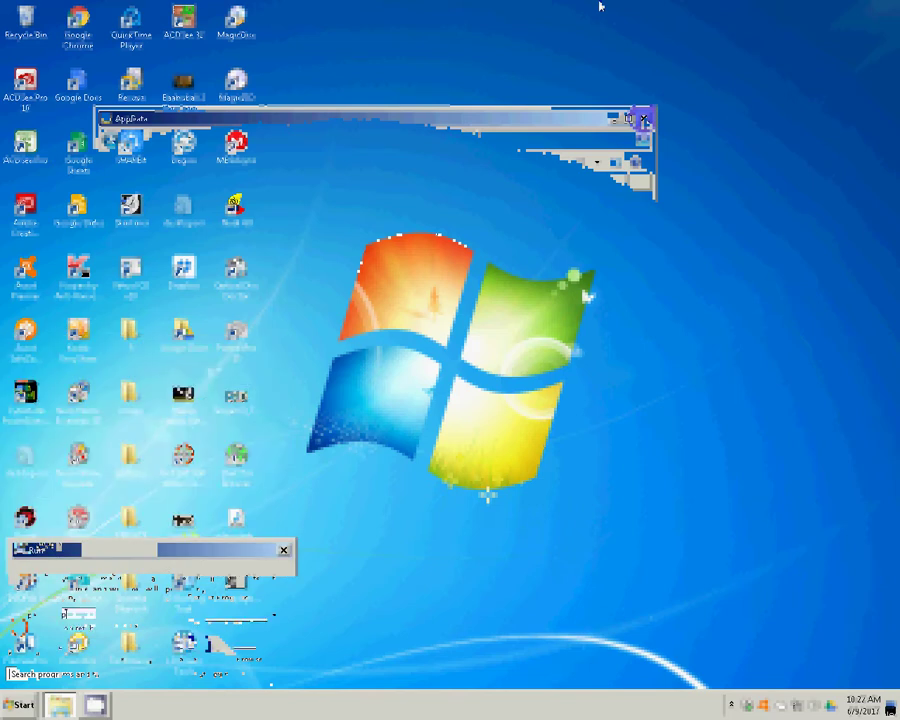
type("pi")
type("efe")
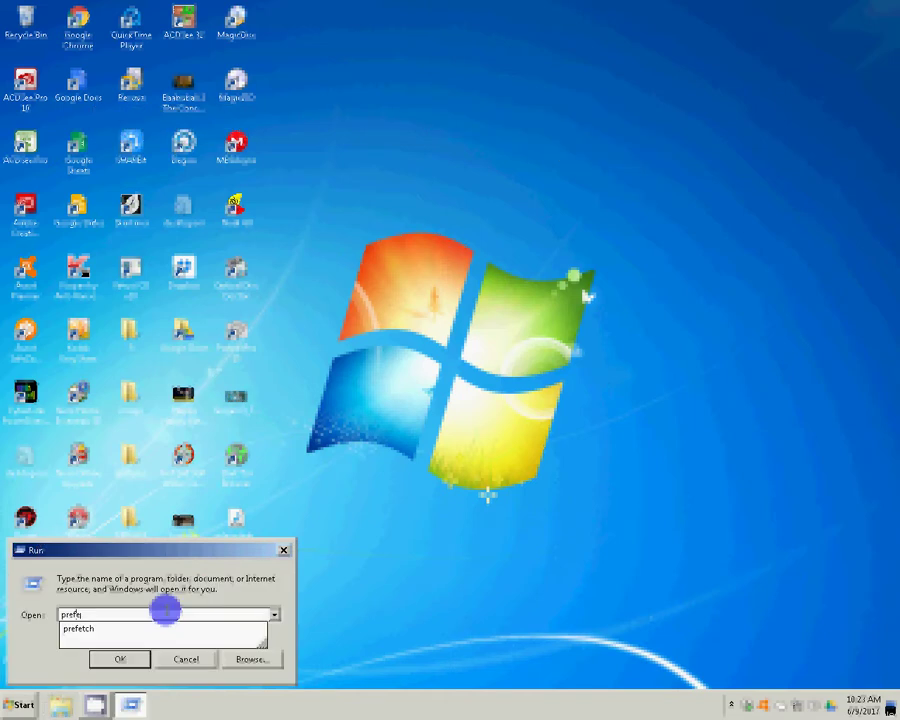
type("tch")
key("Return")
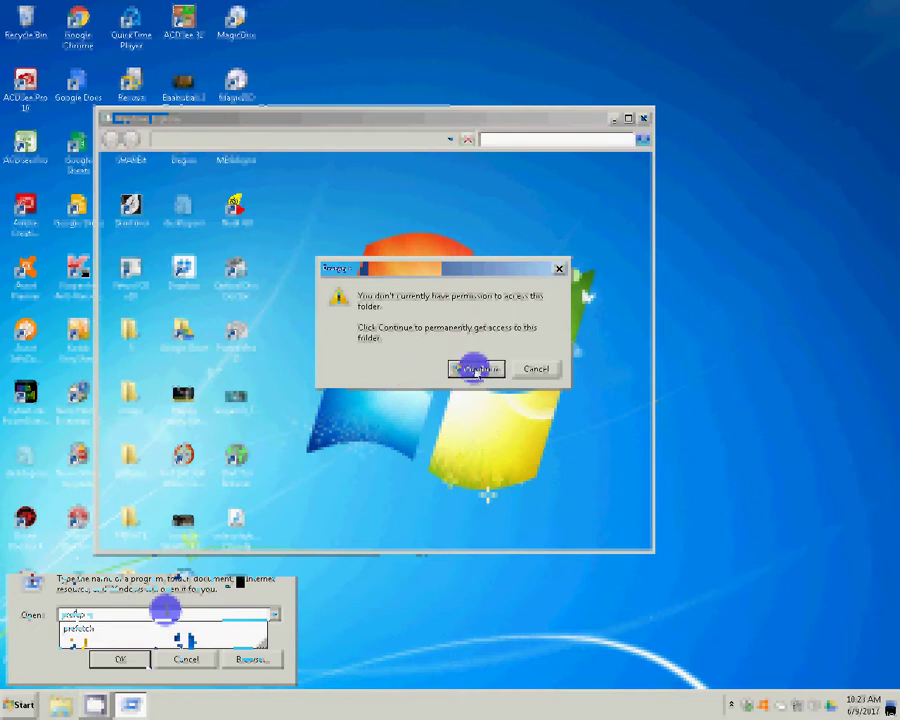
left_click(475, 369)
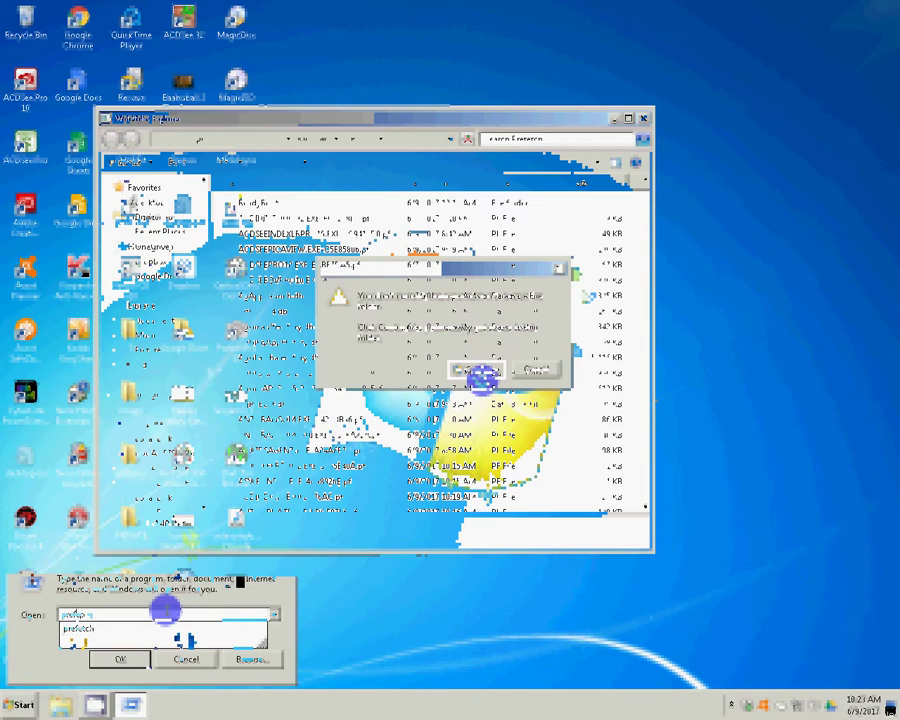
Move all items in the Prefetch folder to the Recycle Bin and close the window.
left_click(125, 162)
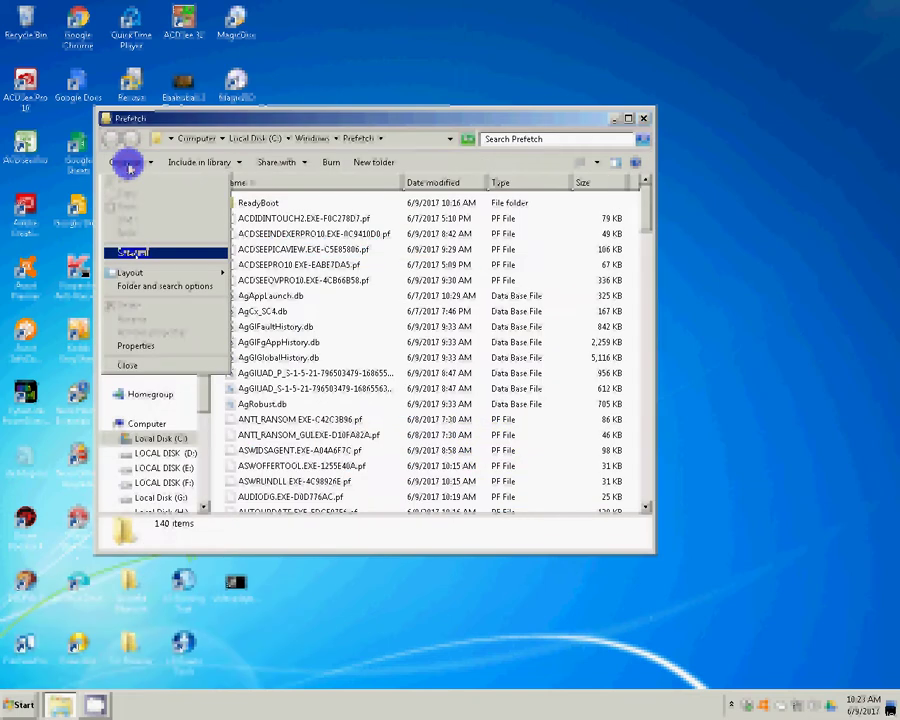
left_click(135, 250)
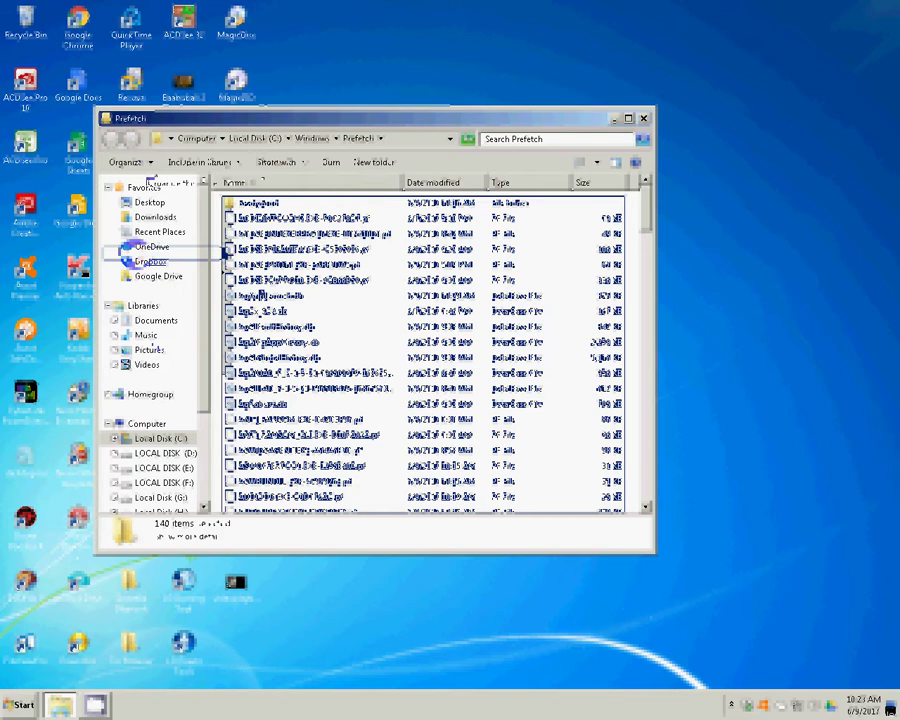
left_click(150, 163)
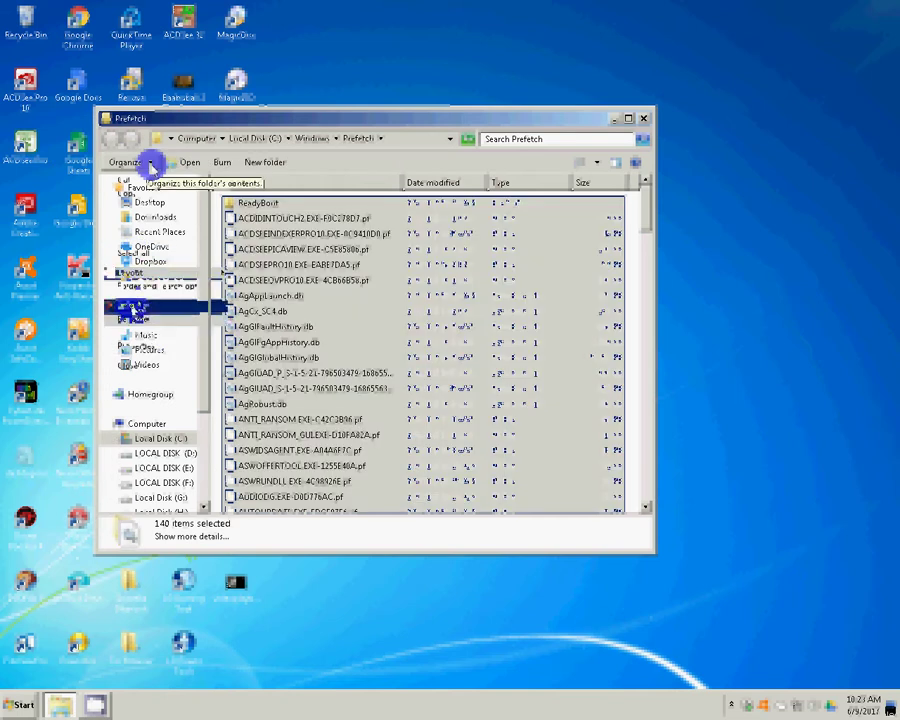
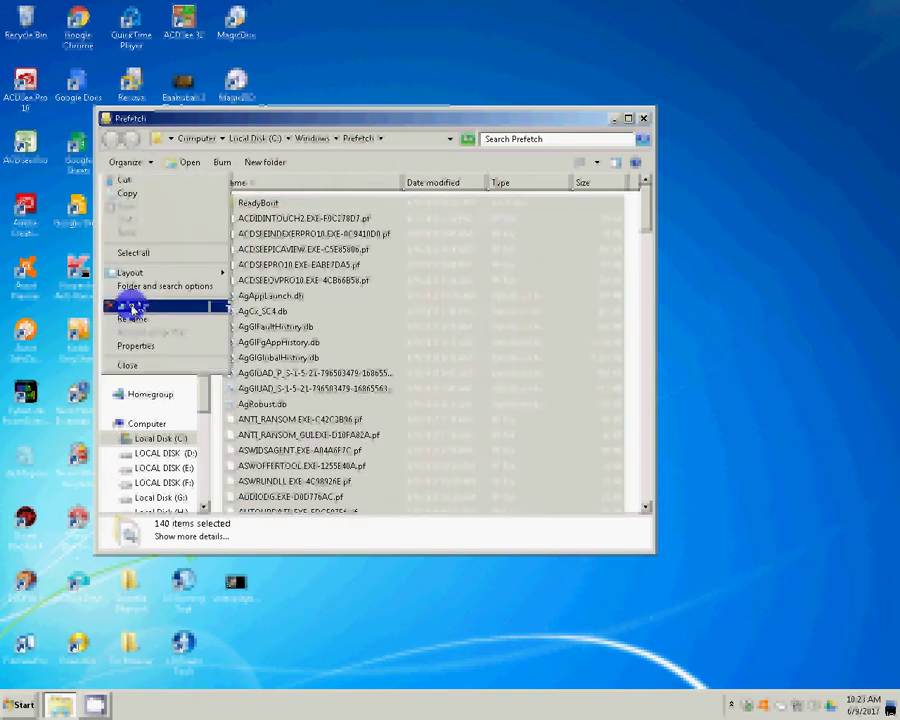
left_click(132, 307)
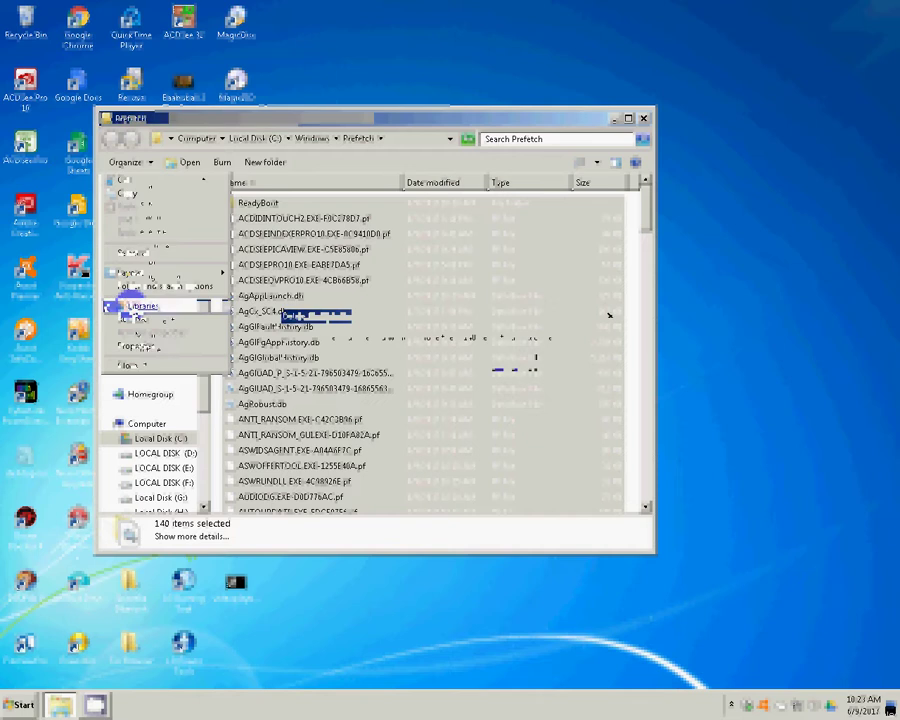
left_click(480, 356)
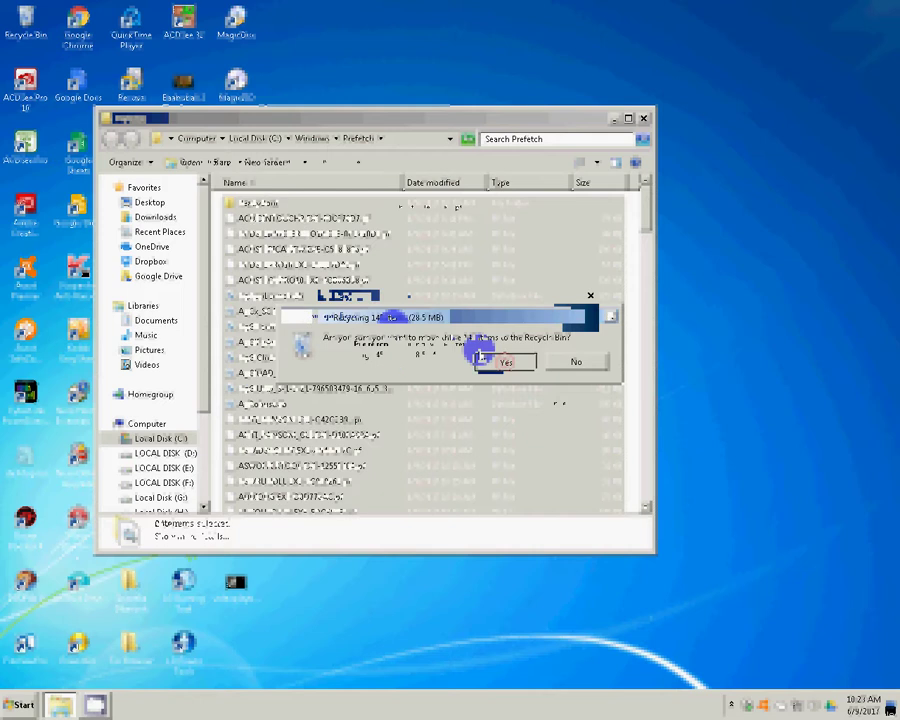
left_click(645, 119)
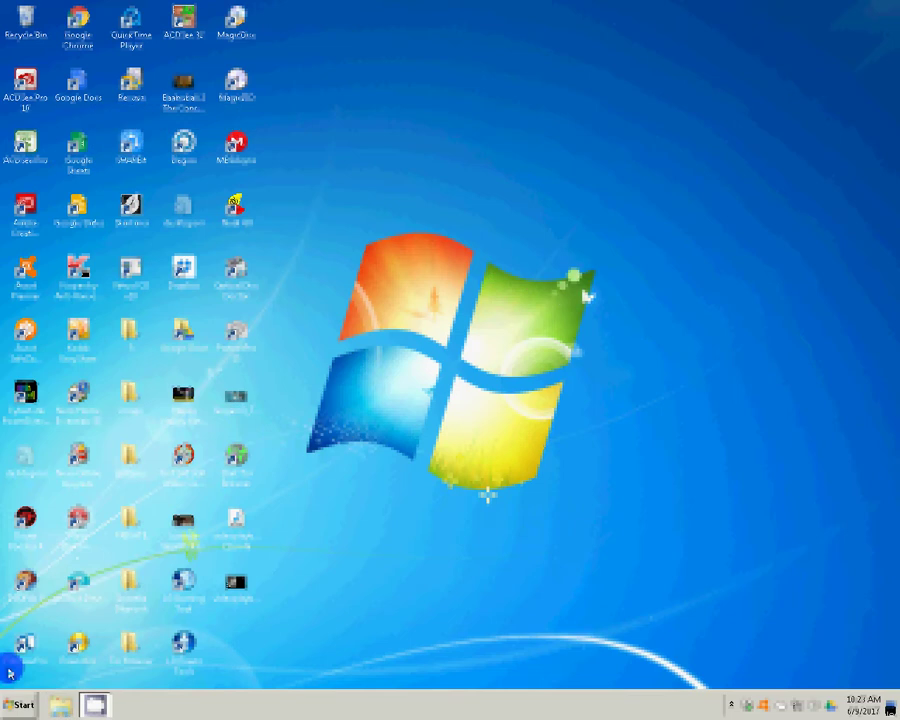
Open the user's %temp% folder, permanently delete all its contents while skipping files in use, and close the folder.
left_click(16, 704)
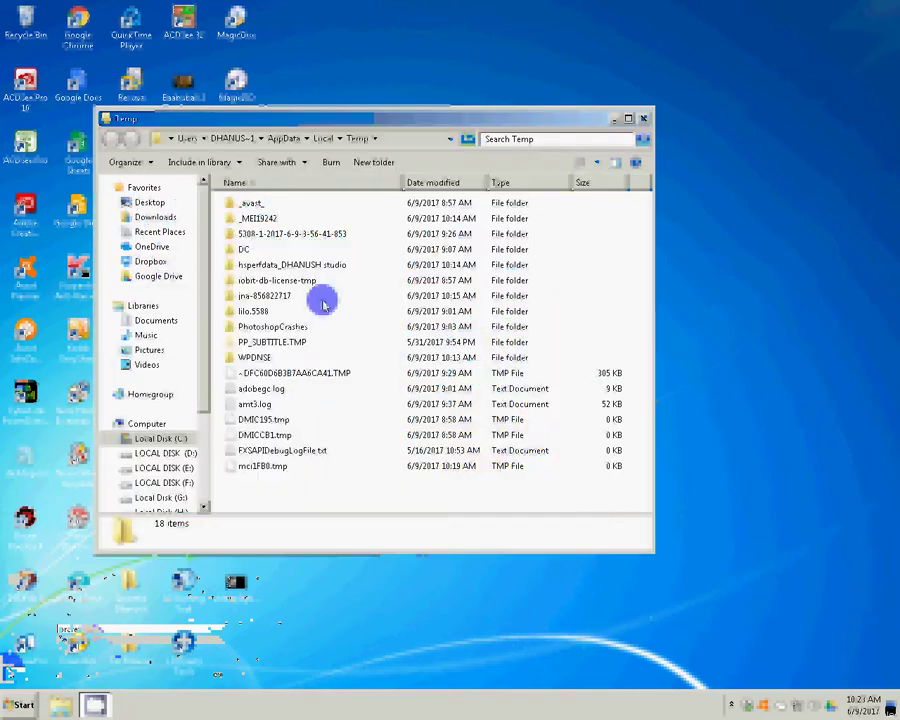
key("ctrl+a")
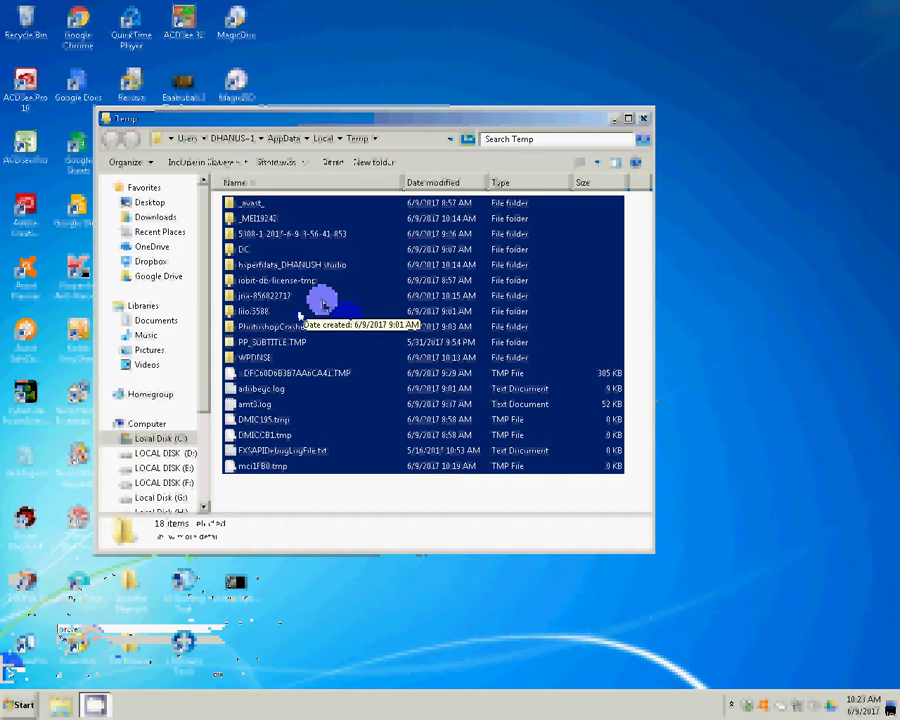
key("shift+Delete")
key("Return")
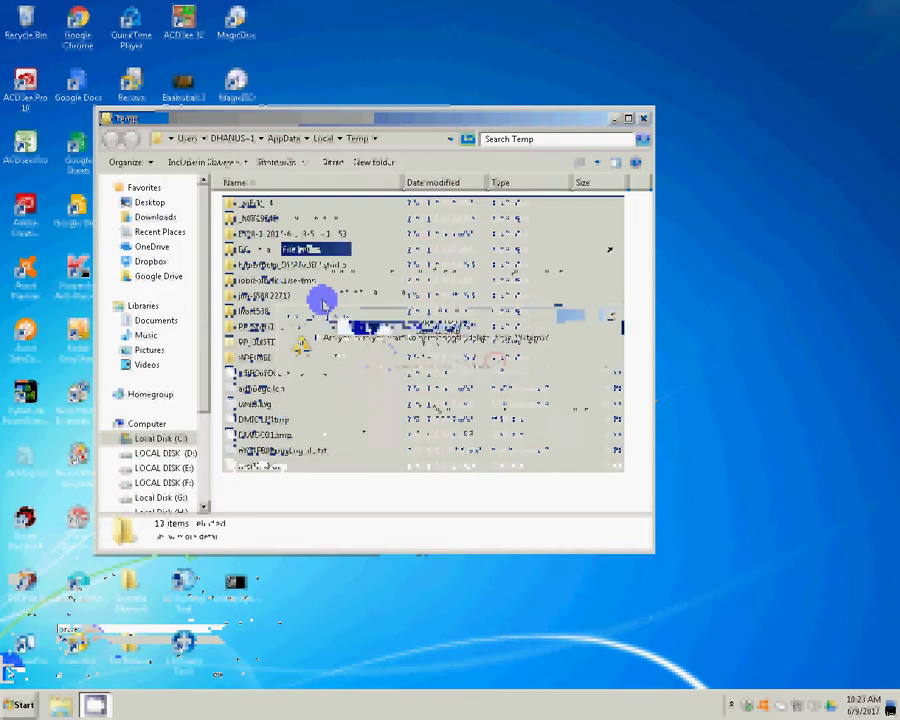
left_click(506, 408)
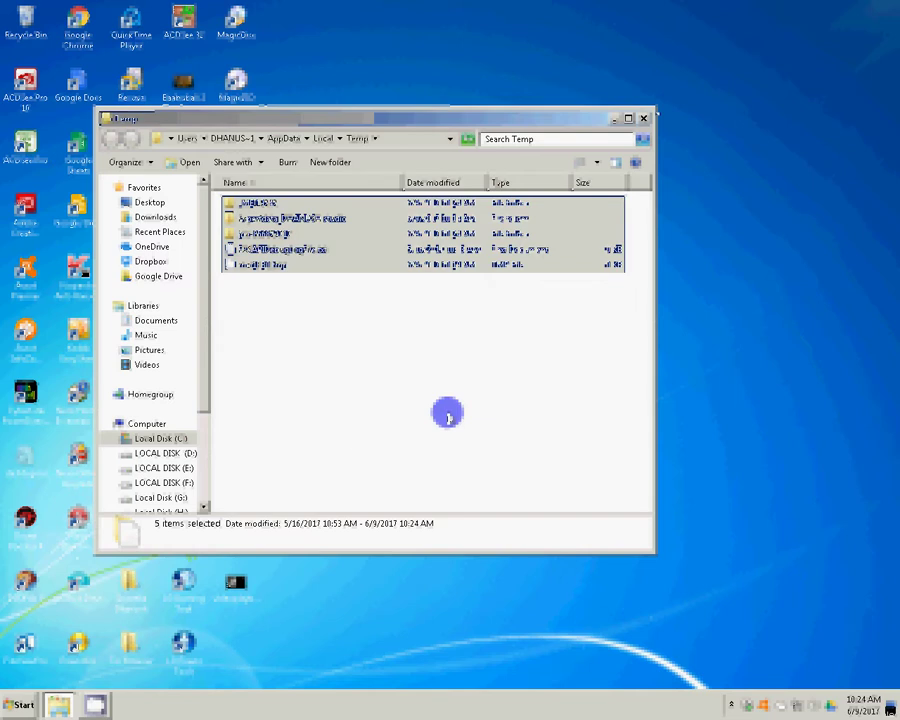
left_click(644, 119)
double_click(237, 494)
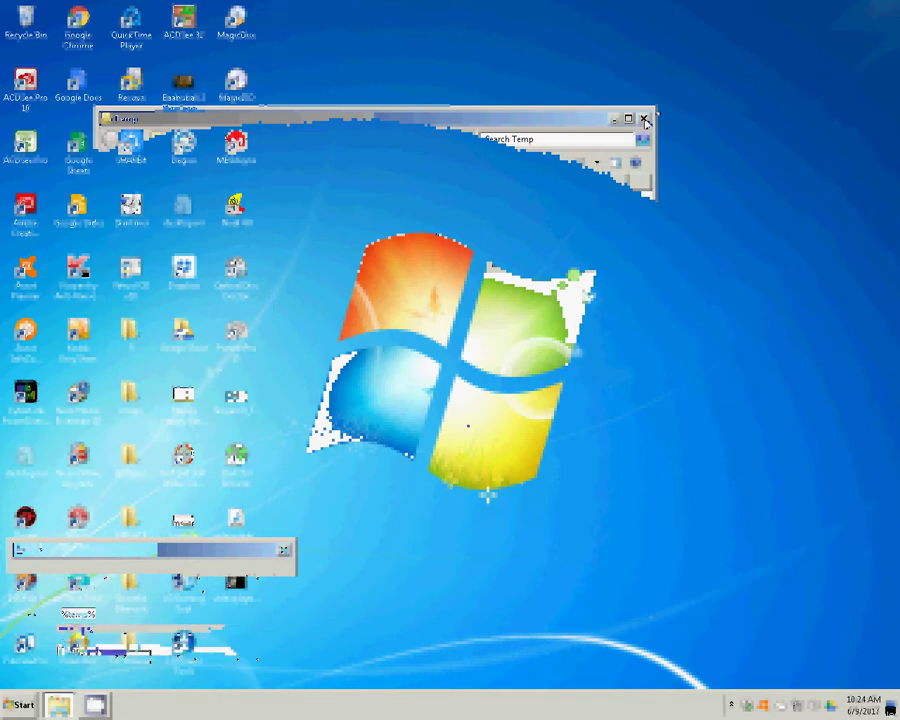
left_click(642, 120)
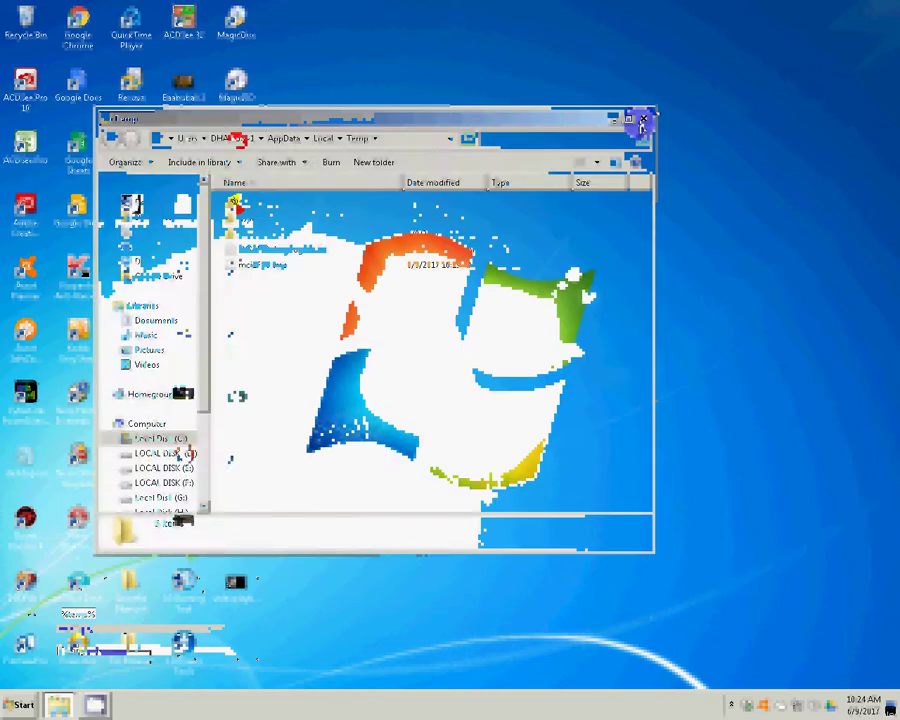
Open the Temp folder inside Windows, permanently delete all its contents while skipping files in use, and close it.
key("super")
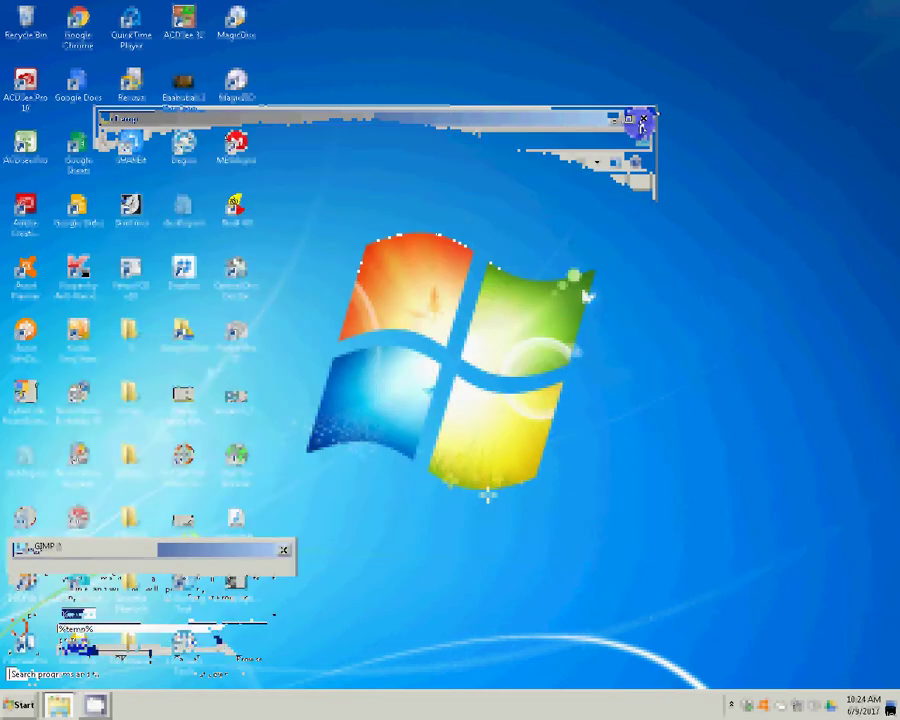
key("Return")
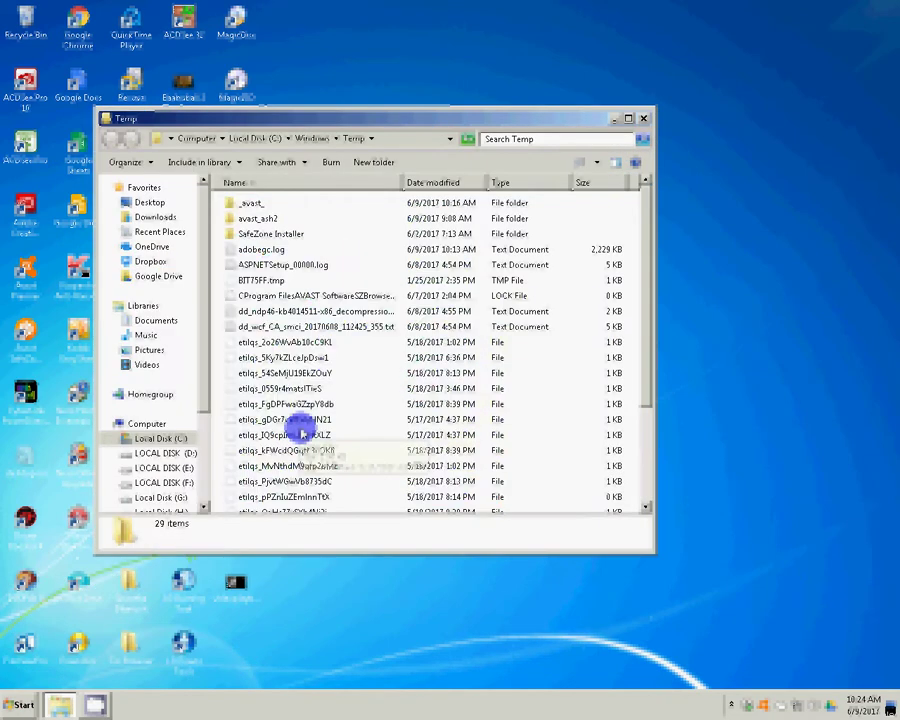
key("ctrl+a")
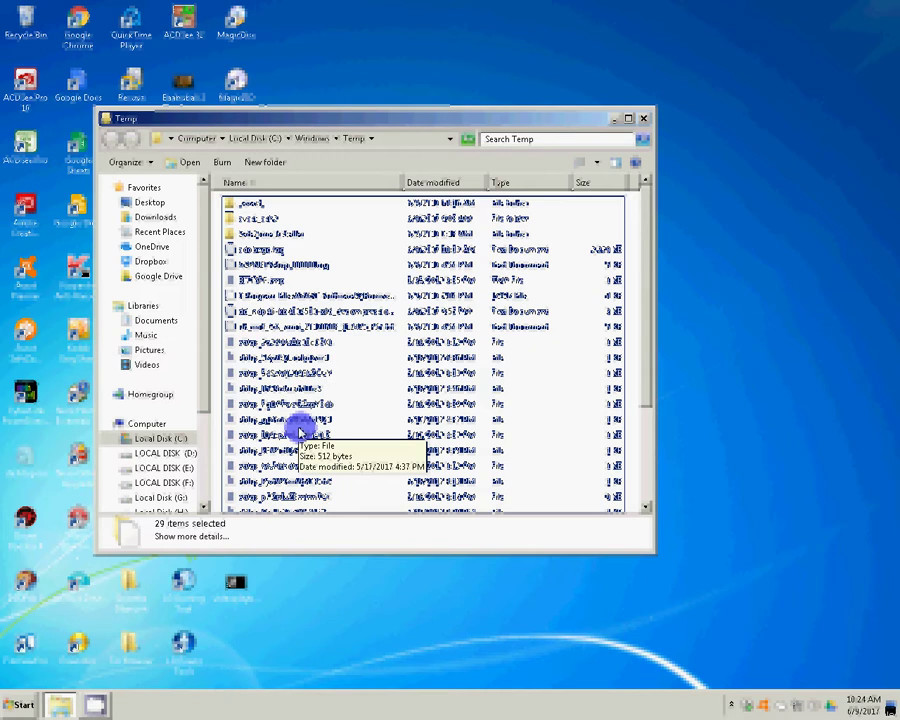
key("shift+Delete")
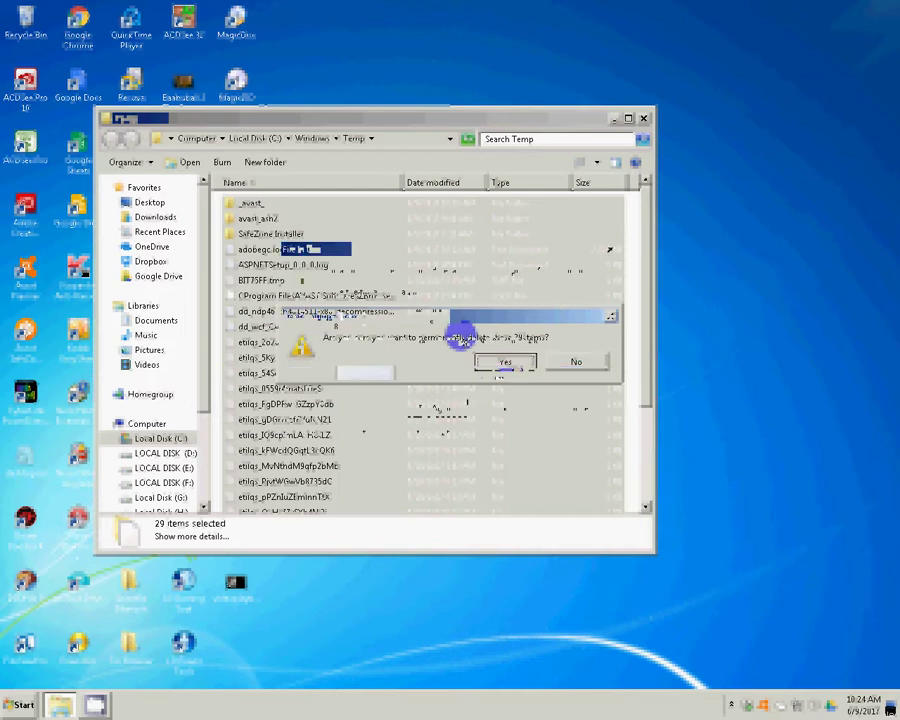
left_click(505, 362)
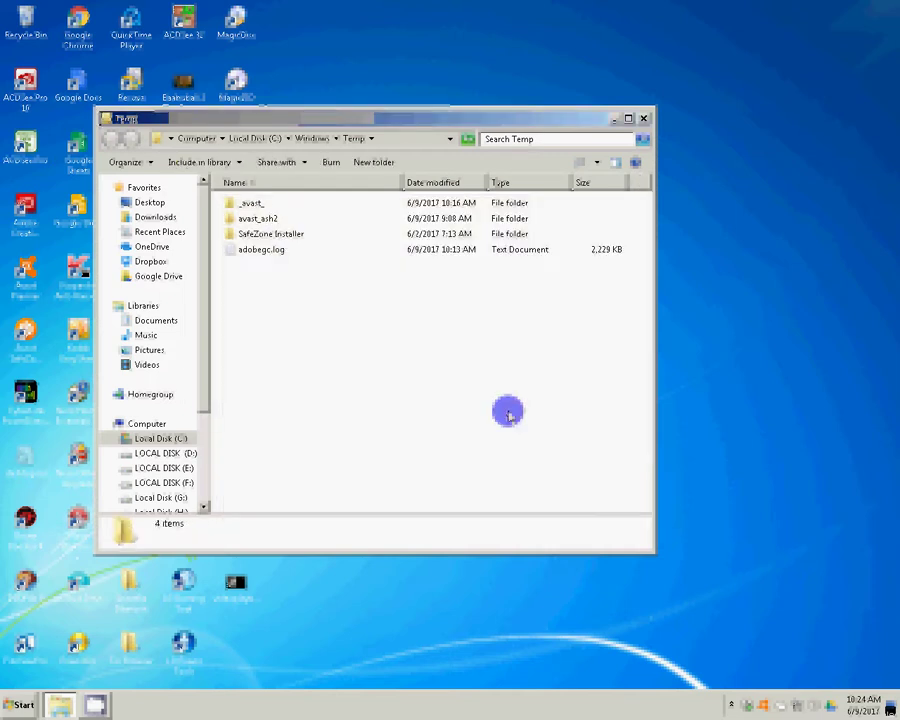
left_click(643, 119)
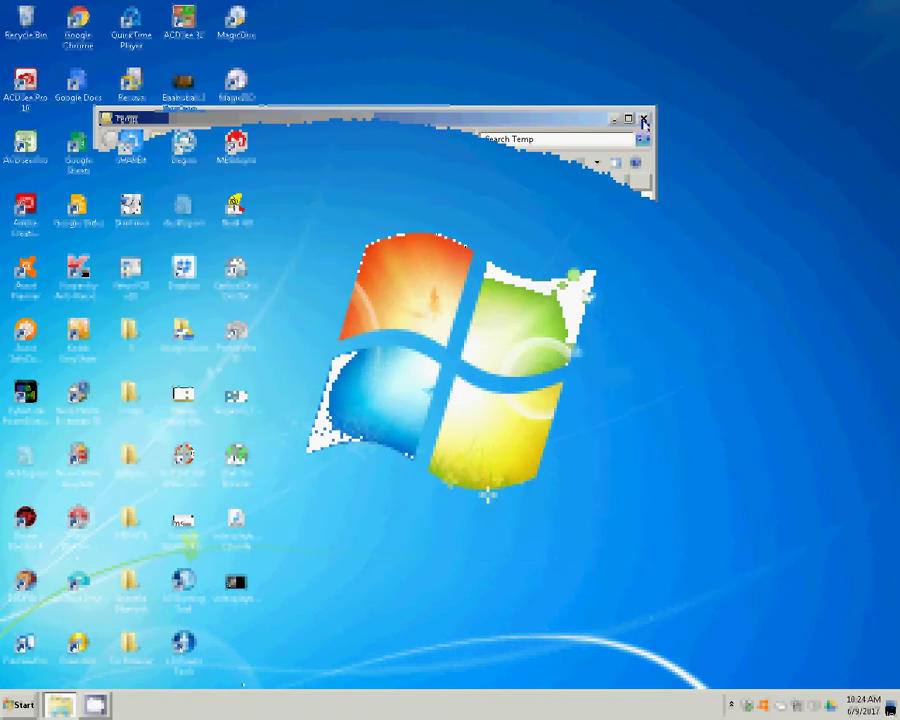
Open Performance Information and Tools from the computer's system properties and launch Disk Cleanup.
key("super")
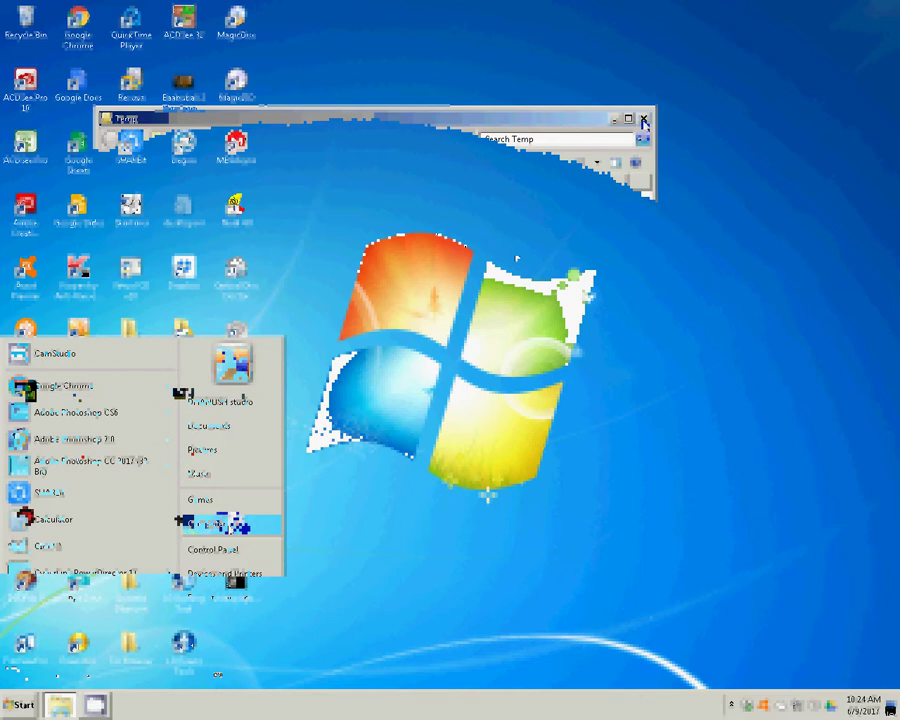
left_click(229, 525)
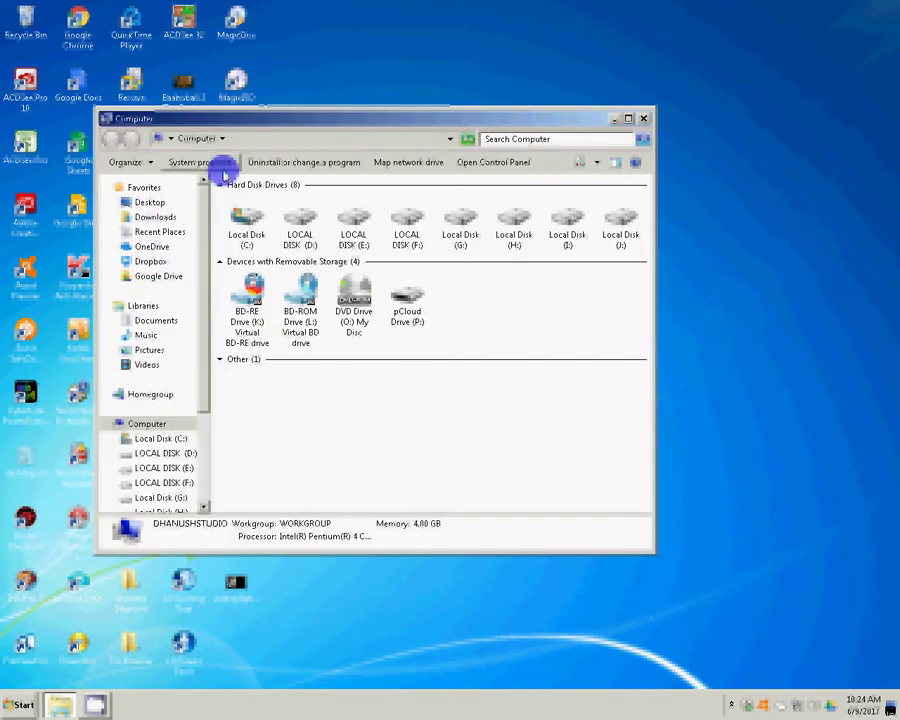
left_click(353, 222)
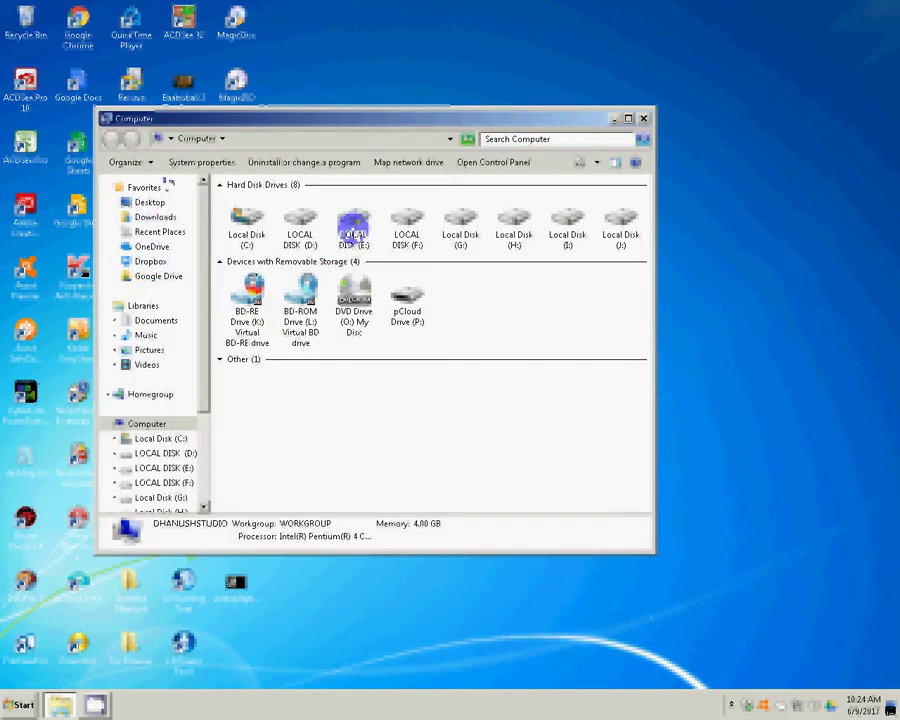
double_click(353, 222)
left_click(181, 163)
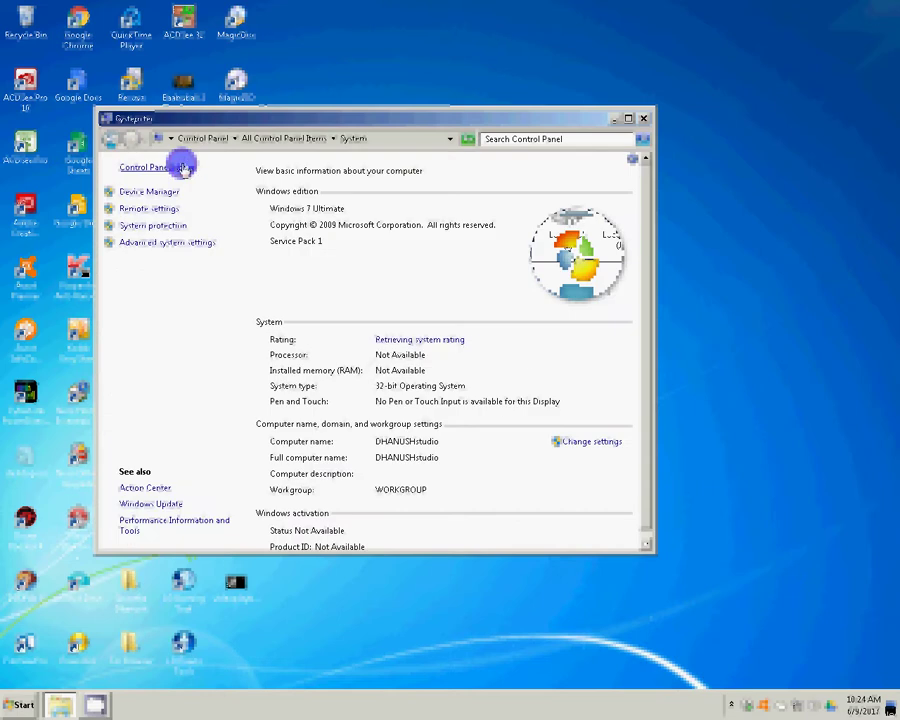
left_click(190, 540)
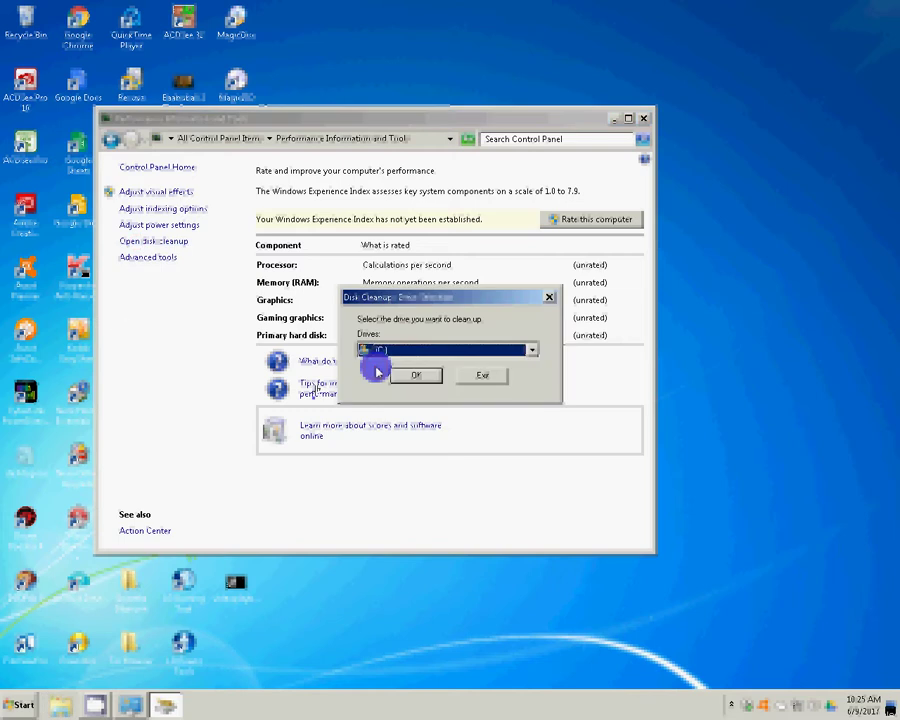
Run Disk Cleanup on drive C: with temporary files, thumbnails and Windows error reports selected, and close the performance window.
left_click(379, 372)
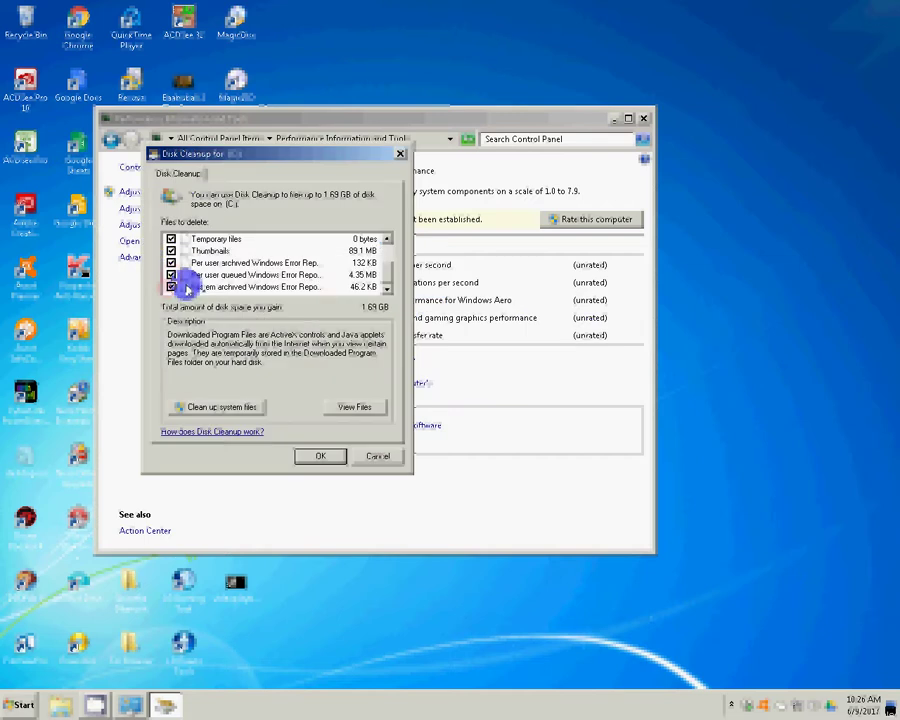
key("Return")
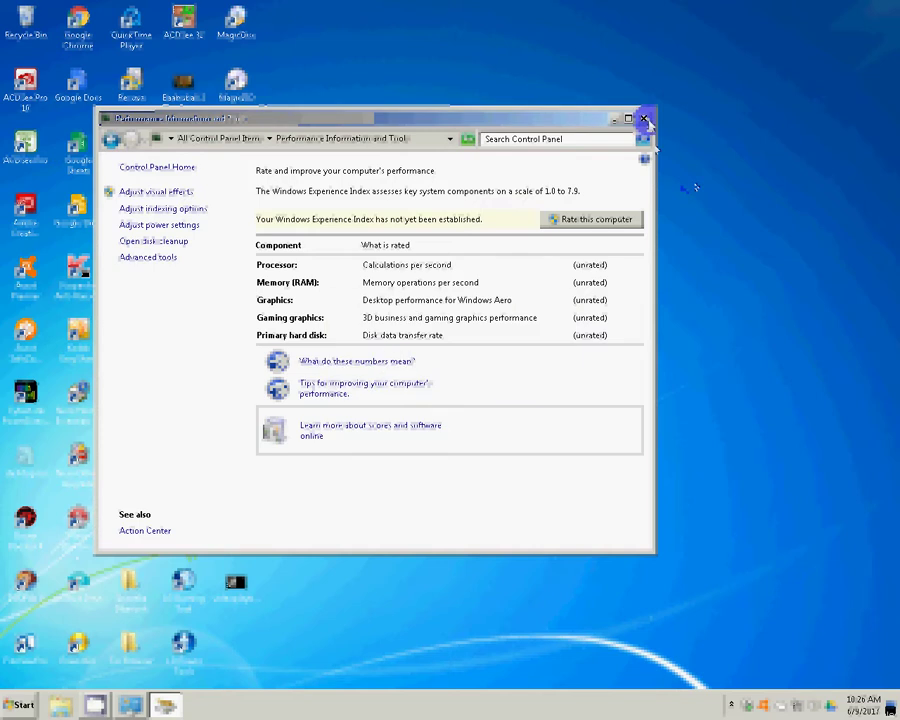
left_click(644, 120)
mouse_move(97, 704)
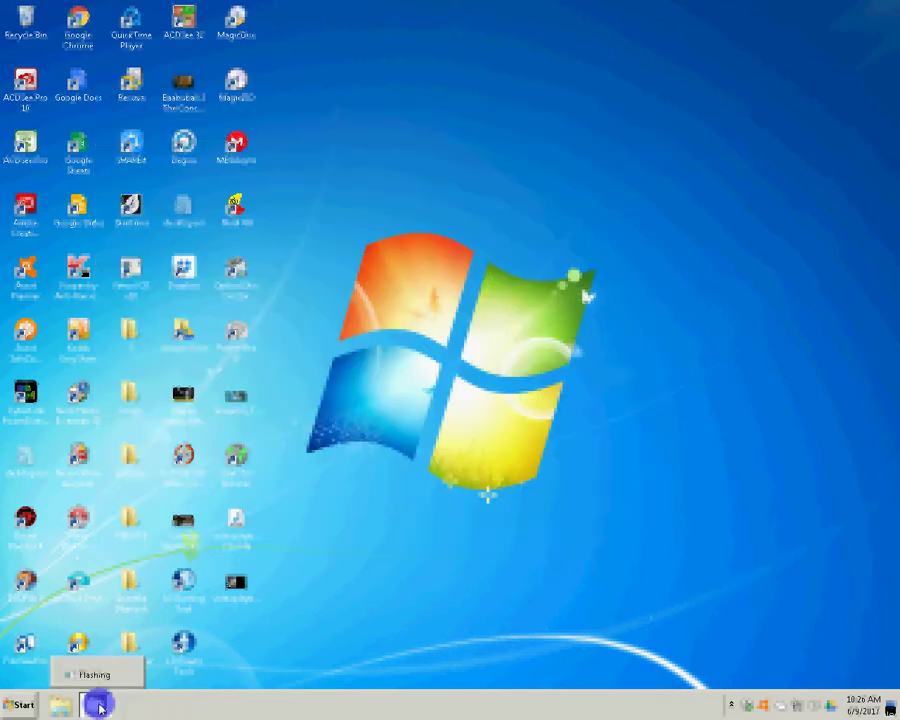